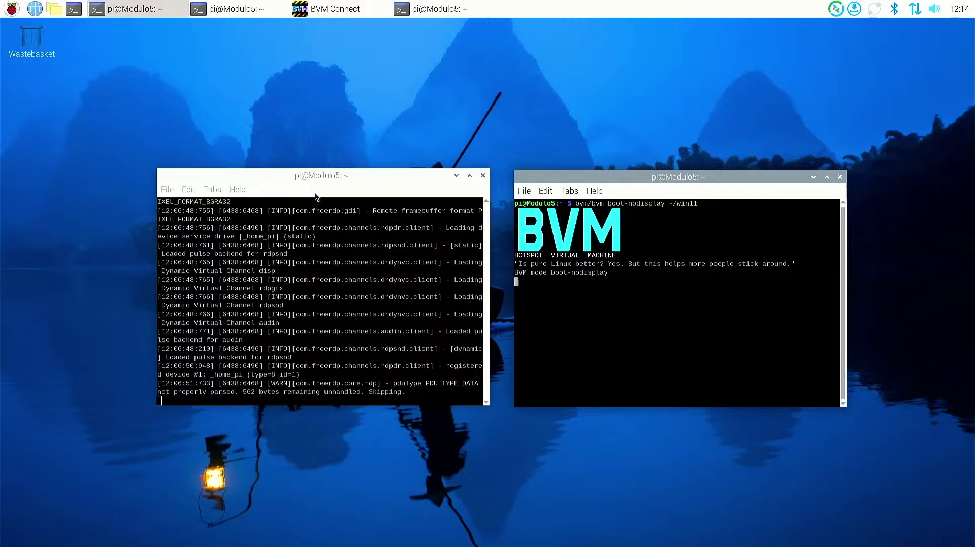
Step: Switch to the BVM Connect session, browse the Tom's Hardware home page and open the fake Ryzen 7 9800X3D article in a maximized browser window
{"action": "left_click", "coordinate": [338, 10]}
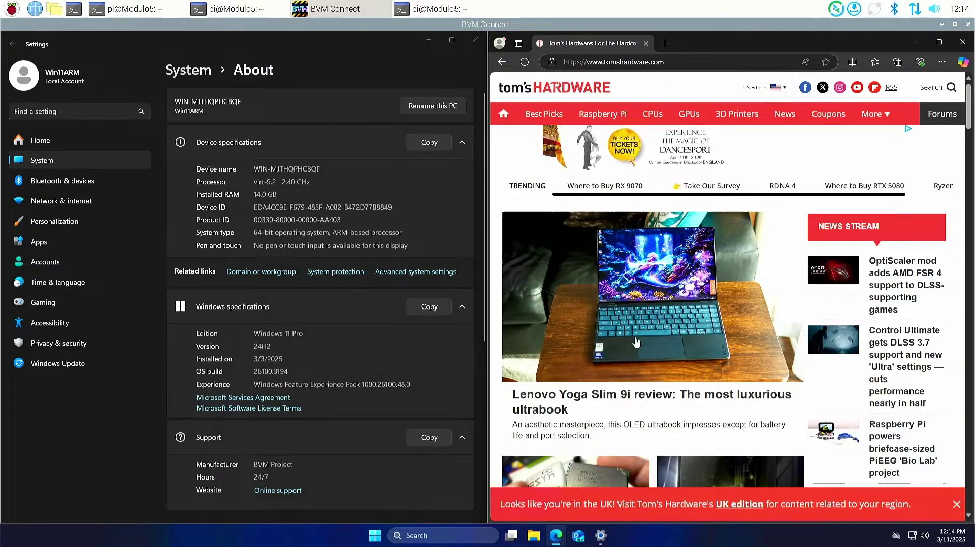
{"action": "scroll", "coordinate": [726, 322], "scroll_direction": "down", "scroll_amount": 3}
{"action": "scroll", "coordinate": [726, 323], "scroll_direction": "down", "scroll_amount": 4}
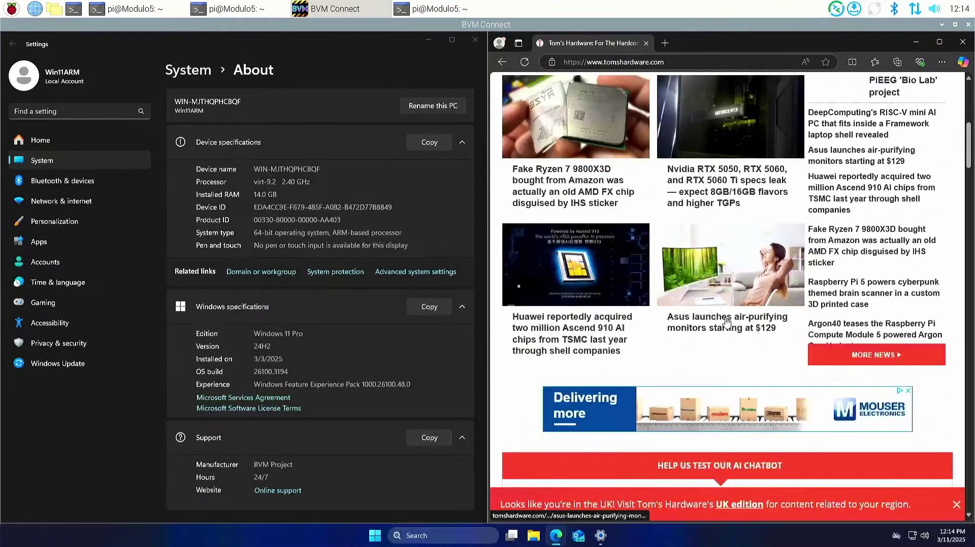
{"action": "scroll", "coordinate": [725, 323], "scroll_direction": "up", "scroll_amount": 6}
{"action": "scroll", "coordinate": [725, 323], "scroll_direction": "down", "scroll_amount": 3}
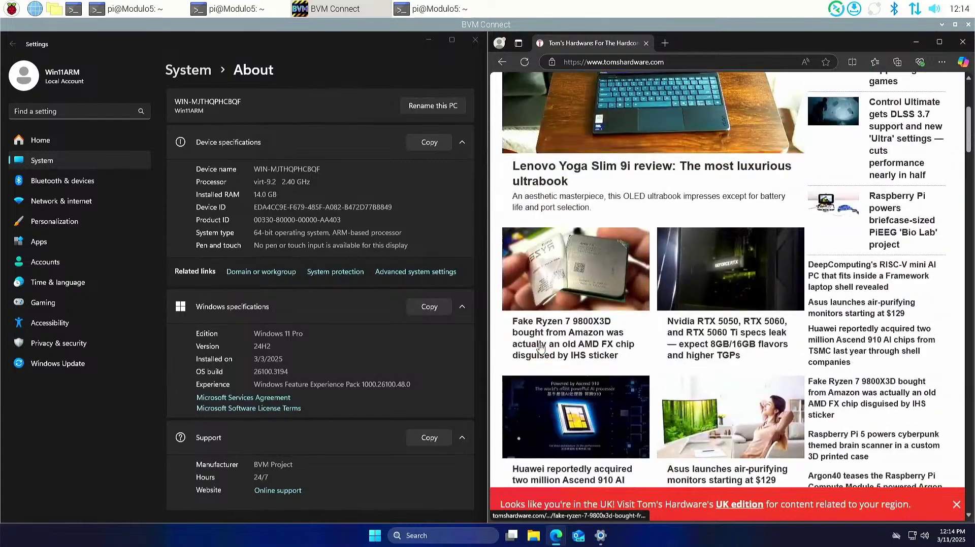
{"action": "left_click", "coordinate": [546, 339]}
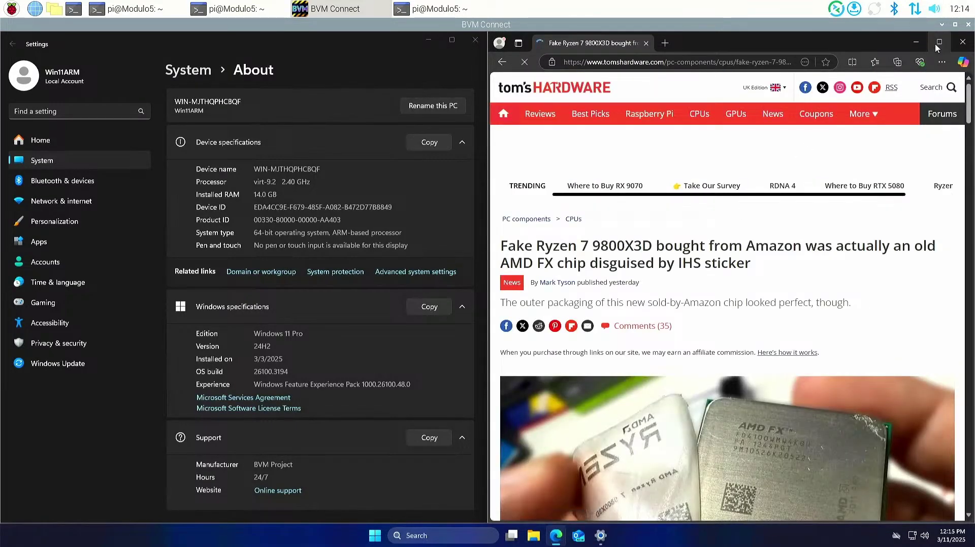
{"action": "left_click", "coordinate": [935, 45]}
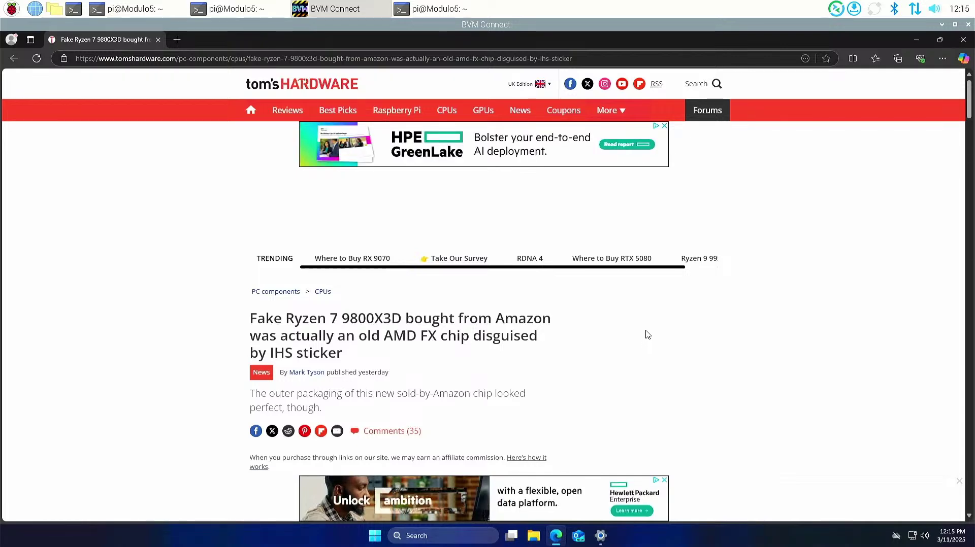
Step: Close the article's browser tab and the Settings window, and exit the BVM Connect session
{"action": "left_click", "coordinate": [158, 40]}
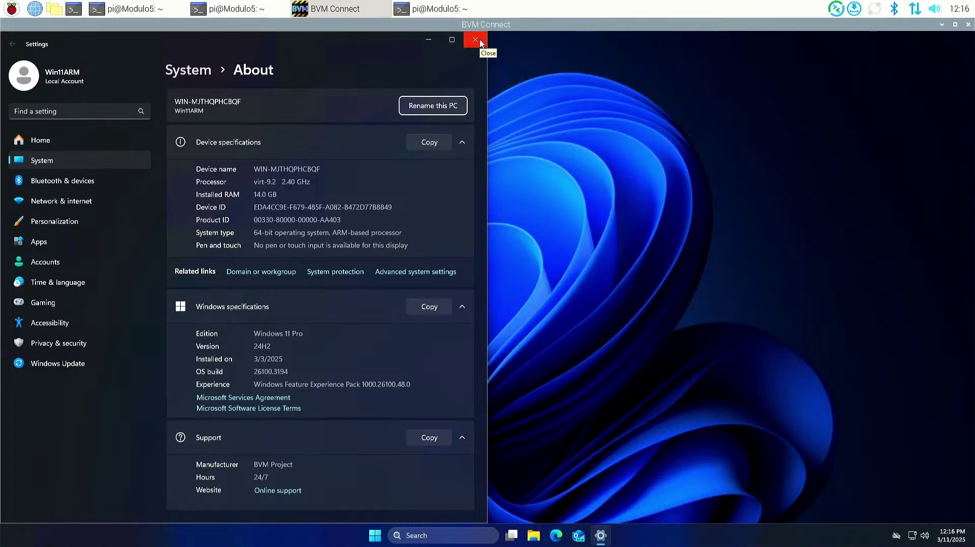
{"action": "left_click", "coordinate": [480, 41]}
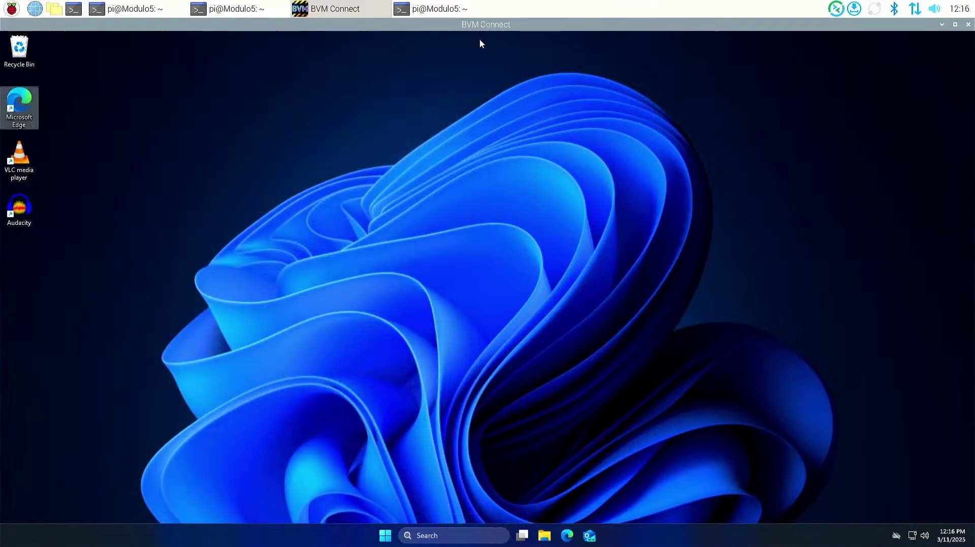
{"action": "left_click", "coordinate": [967, 25]}
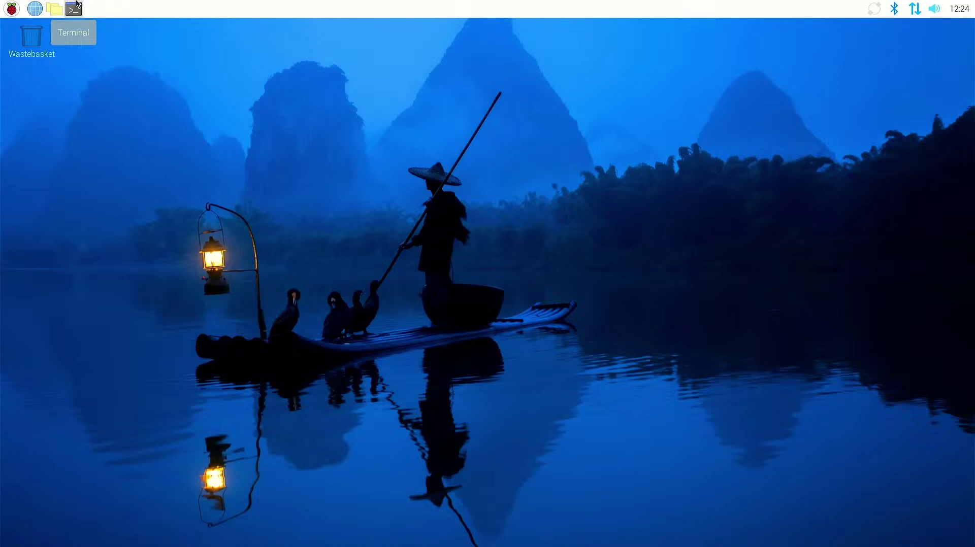
Step: Open a terminal and run sudo apt update && sudo apt upgrade -y
{"action": "left_click", "coordinate": [76, 6]}
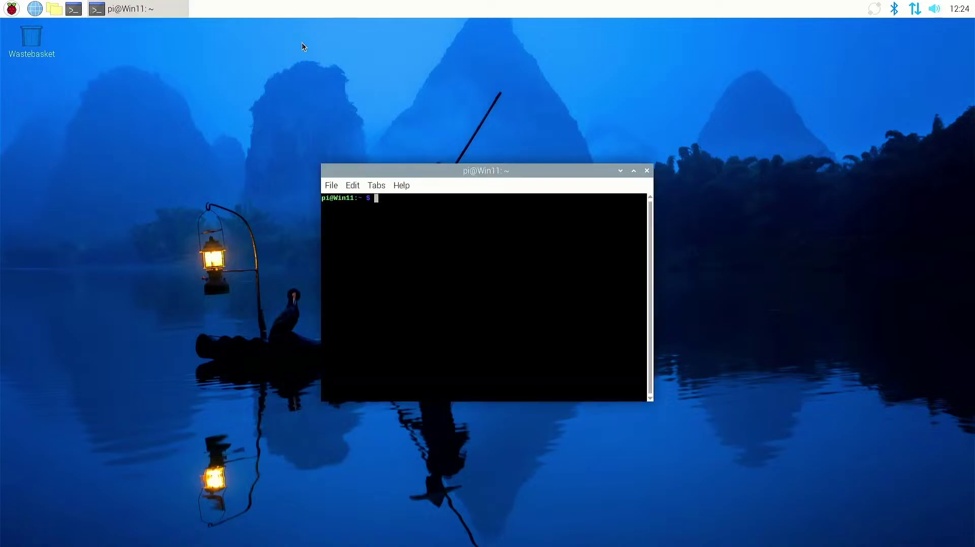
{"action": "type", "text": "sudo apt"}
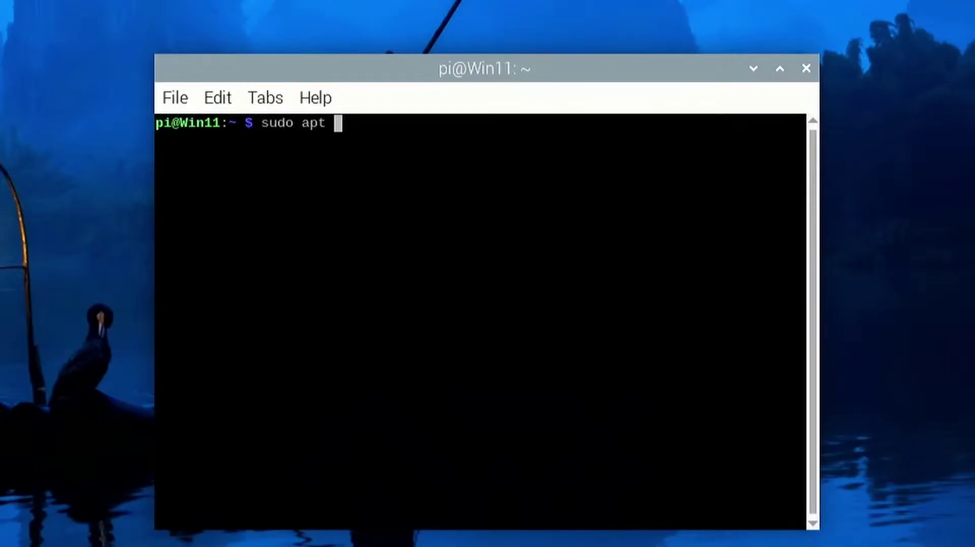
{"action": "type", "text": " update "}
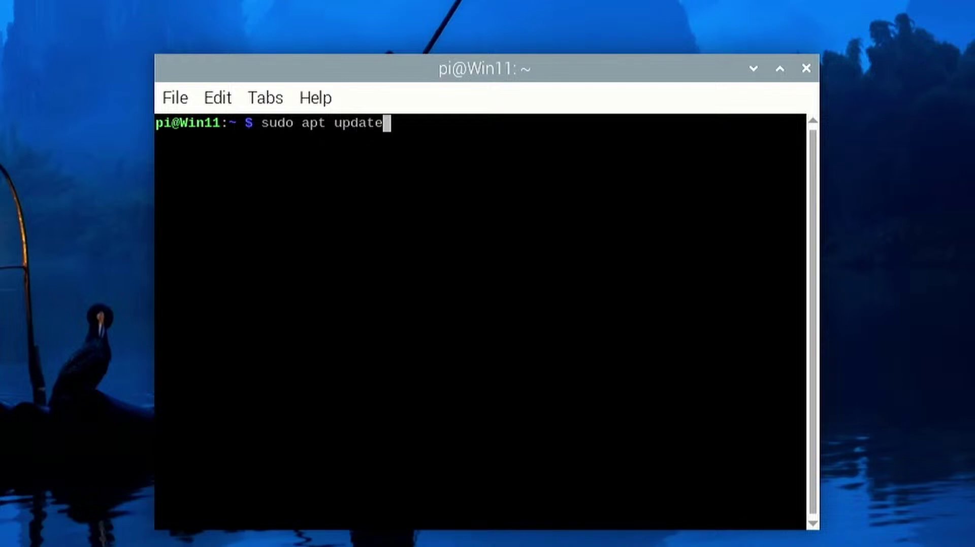
{"action": "type", "text": "&& sudo apt "}
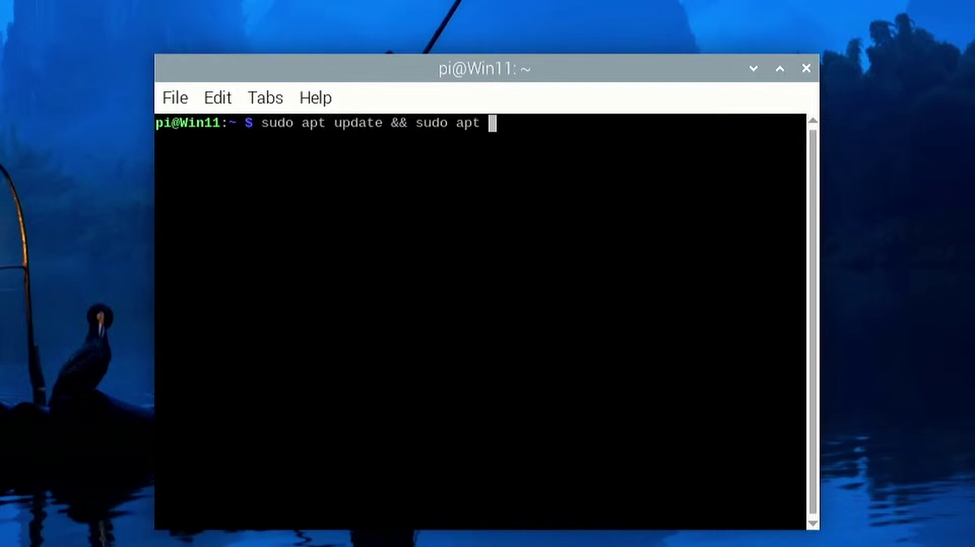
{"action": "type", "text": "upgrade -"}
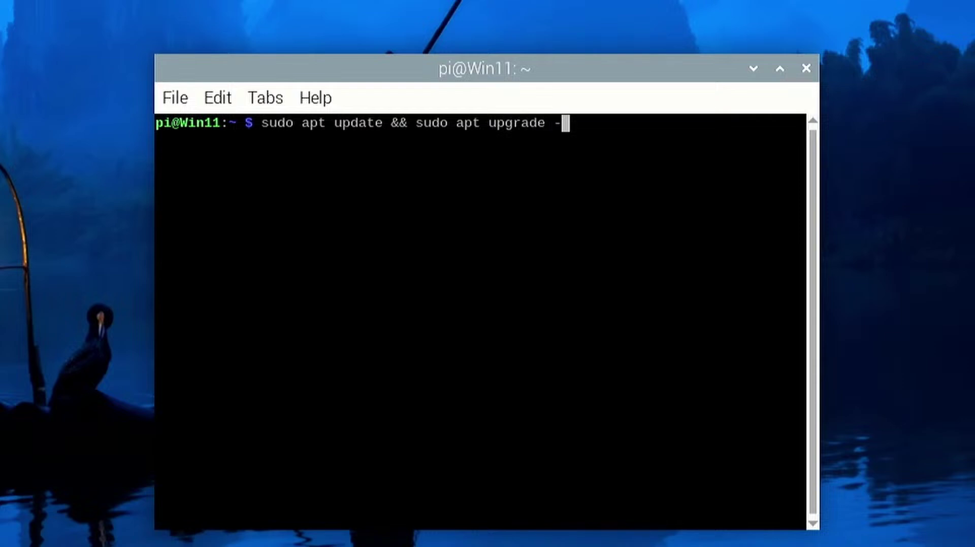
{"action": "type", "text": "y"}
{"action": "key", "text": "Return"}
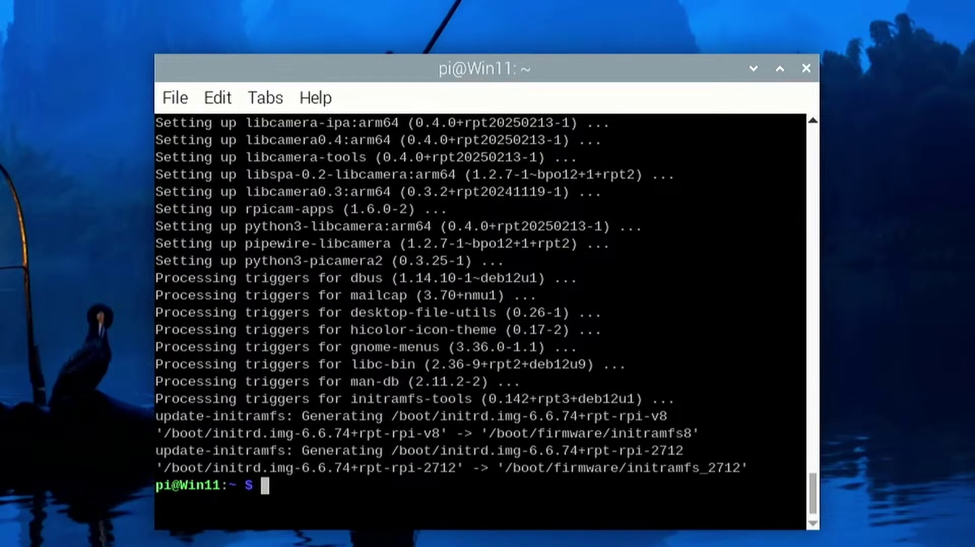
Step: Launch the configuration tool with sudo raspi-config and enter its Advanced Options
{"action": "type", "text": "sudo "}
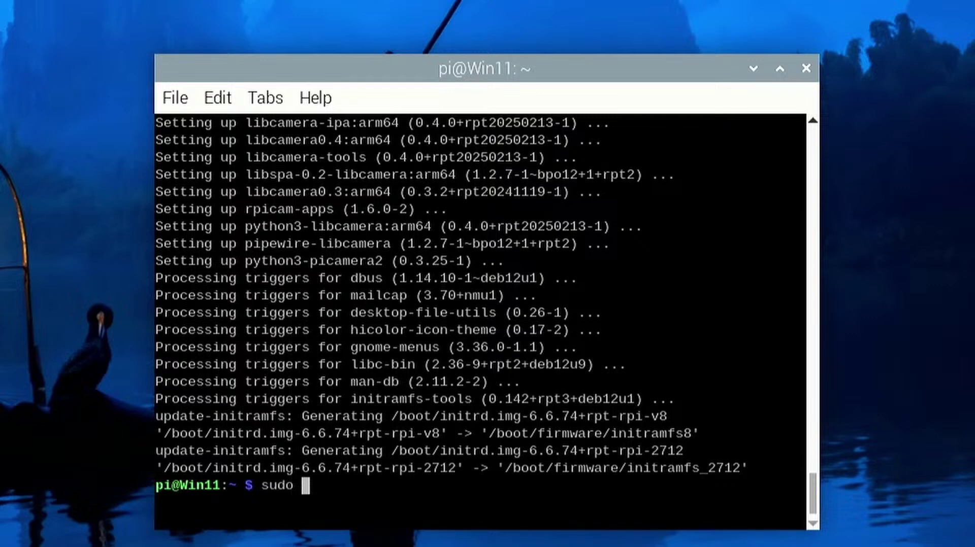
{"action": "type", "text": "raspi-"}
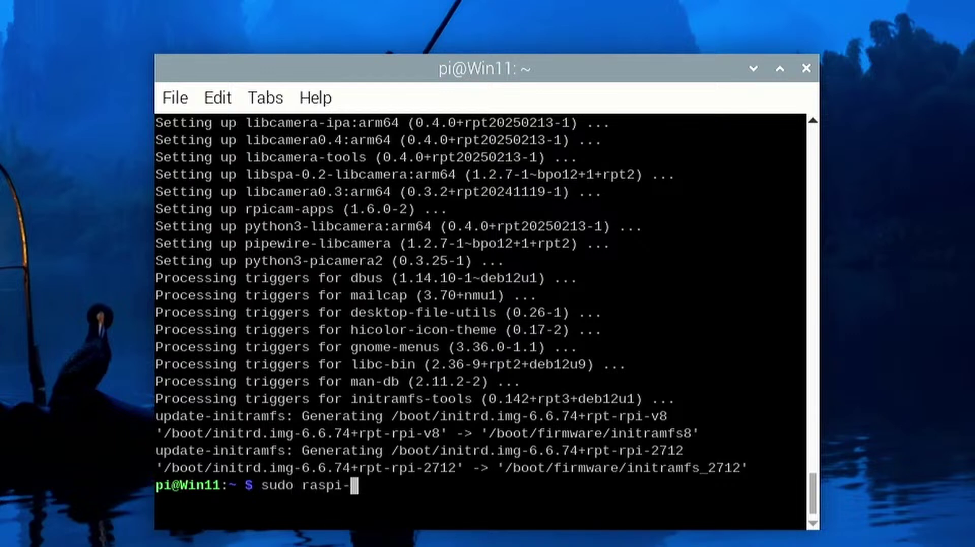
{"action": "type", "text": "config"}
{"action": "key", "text": "Return"}
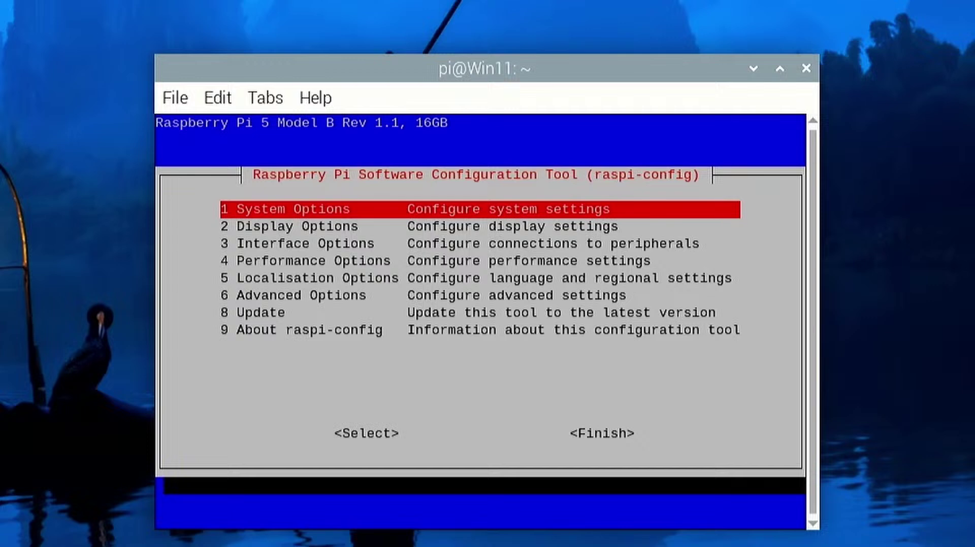
{"action": "key", "text": "Down"}
{"action": "key", "text": "Down"}
{"action": "key", "text": "Down"}
{"action": "key", "text": "Down"}
{"action": "key", "text": "Down"}
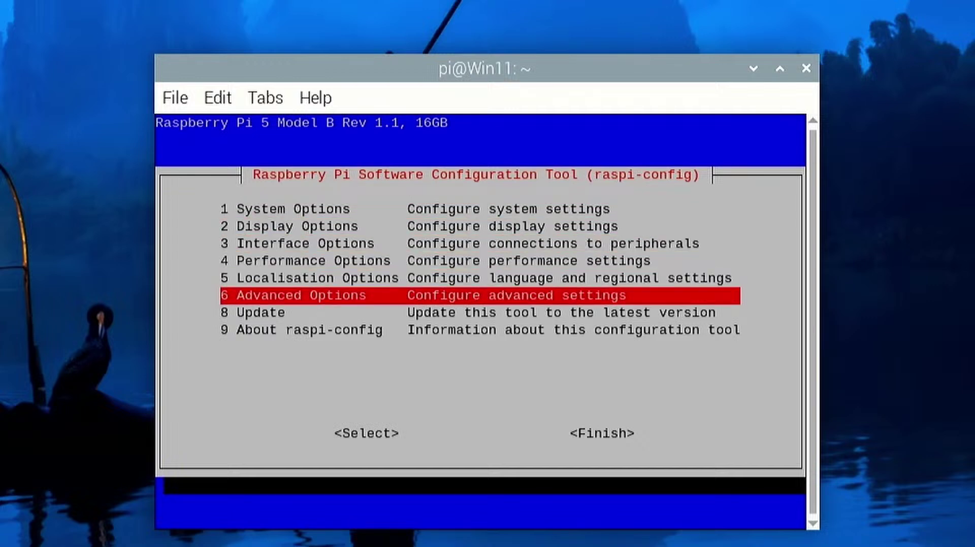
{"action": "key", "text": "Return"}
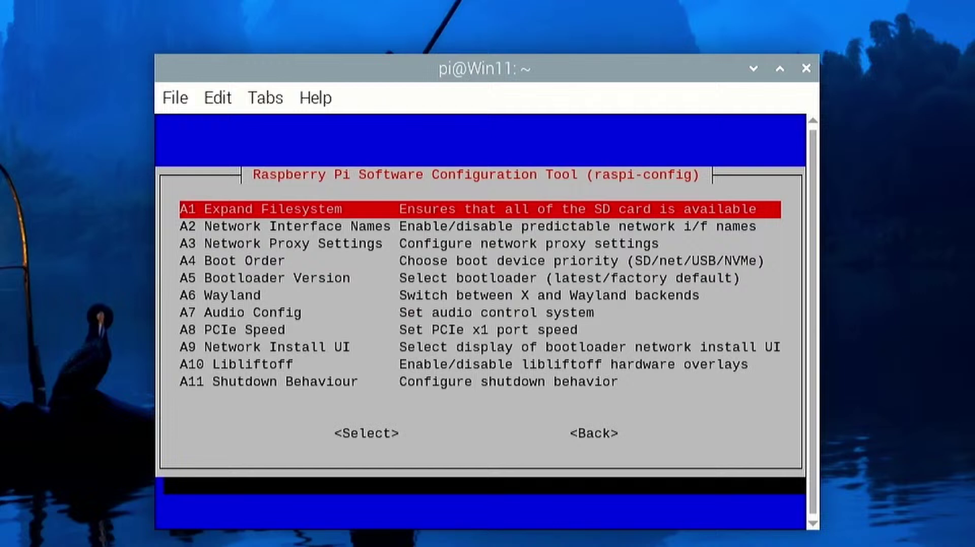
Step: Enable PCIe Gen 3 in the PCIe Speed setting and acknowledge the change
{"action": "key", "text": "Down"}
{"action": "key", "text": "Down"}
{"action": "key", "text": "Down"}
{"action": "key", "text": "Down"}
{"action": "key", "text": "Down"}
{"action": "key", "text": "Down"}
{"action": "key", "text": "Down"}
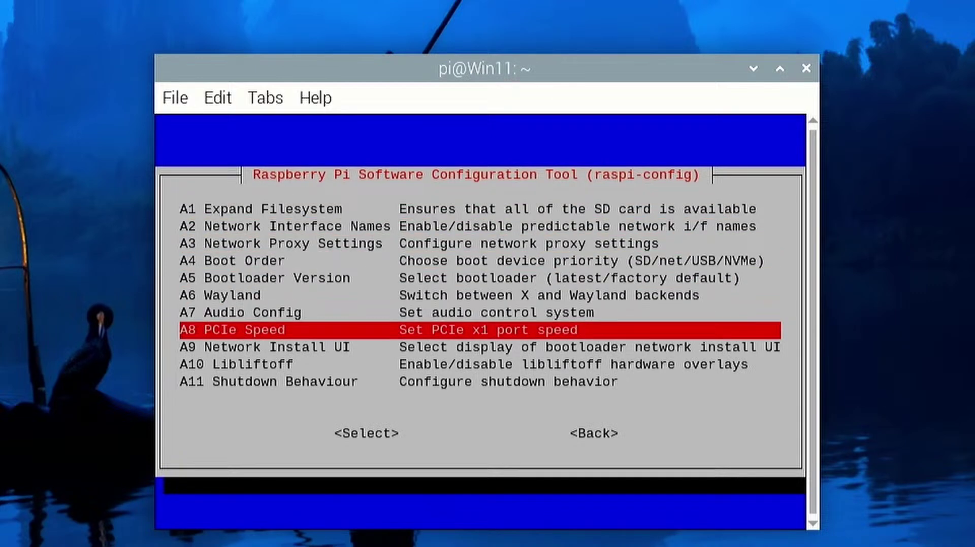
{"action": "key", "text": "Return"}
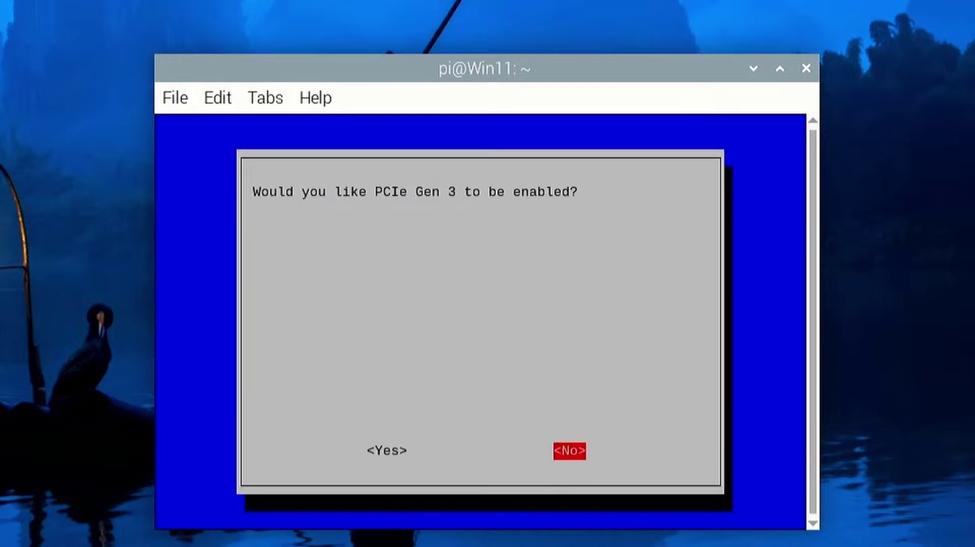
{"action": "key", "text": "Left"}
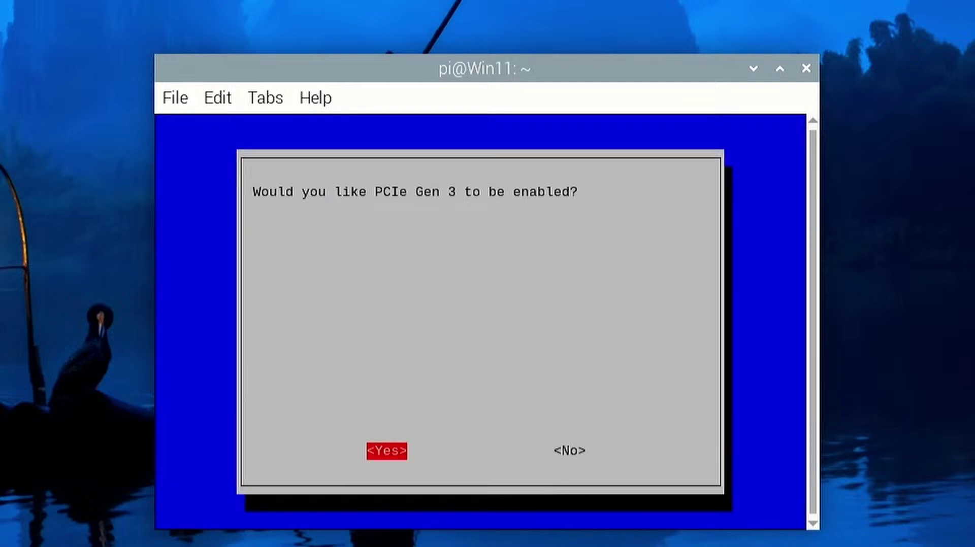
{"action": "key", "text": "Return"}
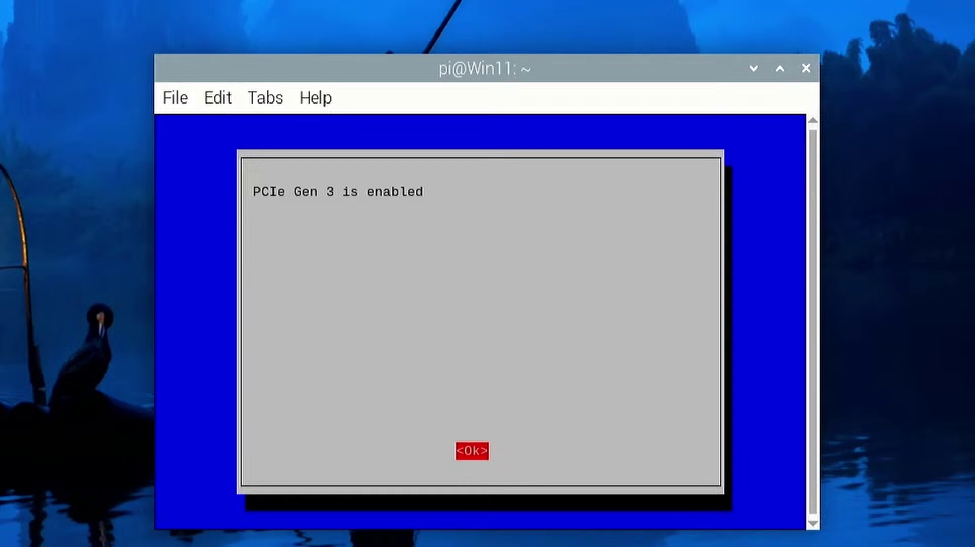
{"action": "key", "text": "Return"}
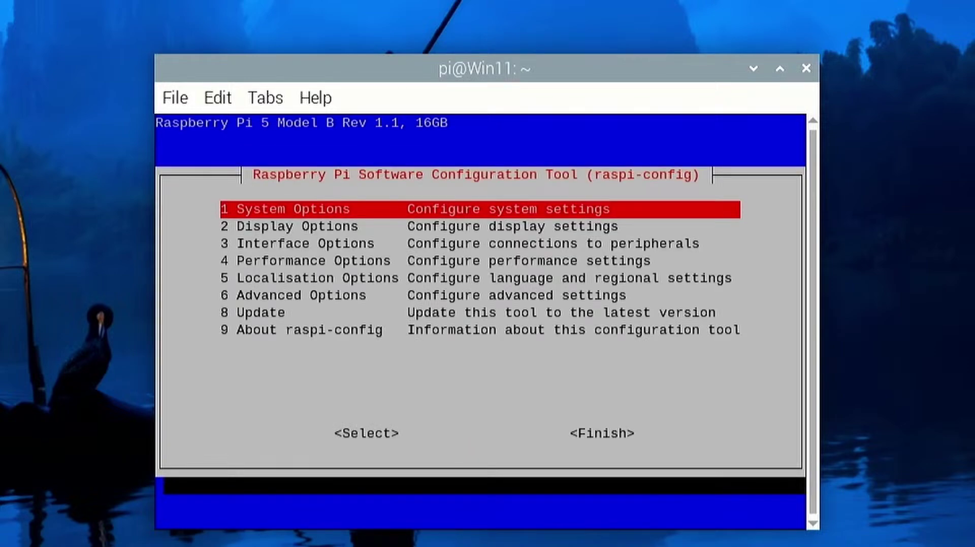
Step: Finish the Raspberry Pi configuration and reboot the system
{"action": "key", "text": "Tab"}
{"action": "key", "text": "Tab"}
{"action": "key", "text": "Return"}
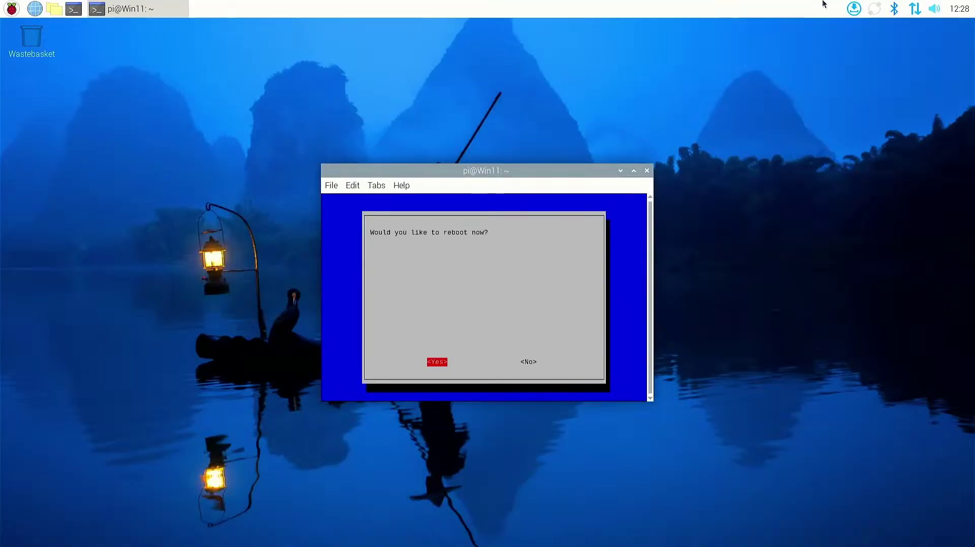
{"action": "key", "text": "Return"}
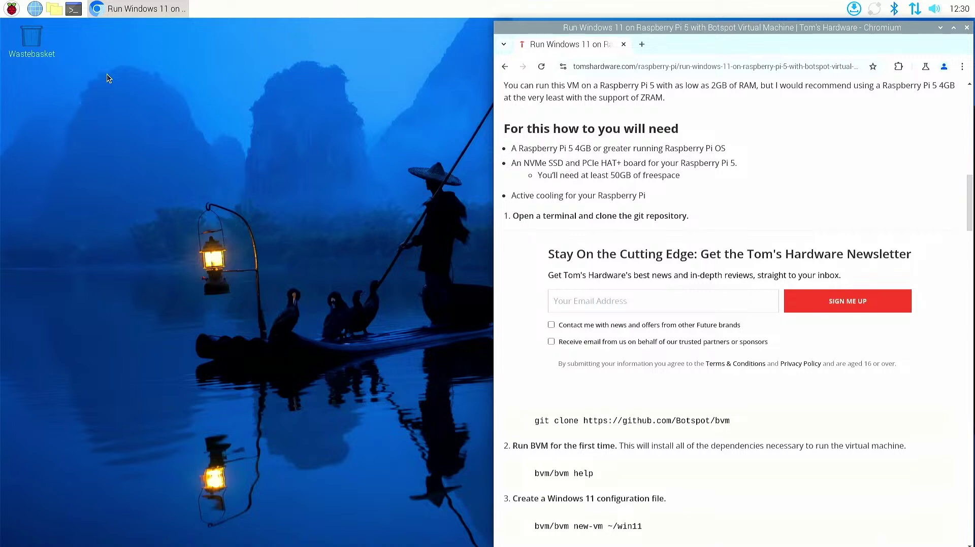
{"action": "left_click", "coordinate": [77, 11]}
{"action": "left_click_drag", "start_coordinate": [366, 169], "coordinate": [71, 131]}
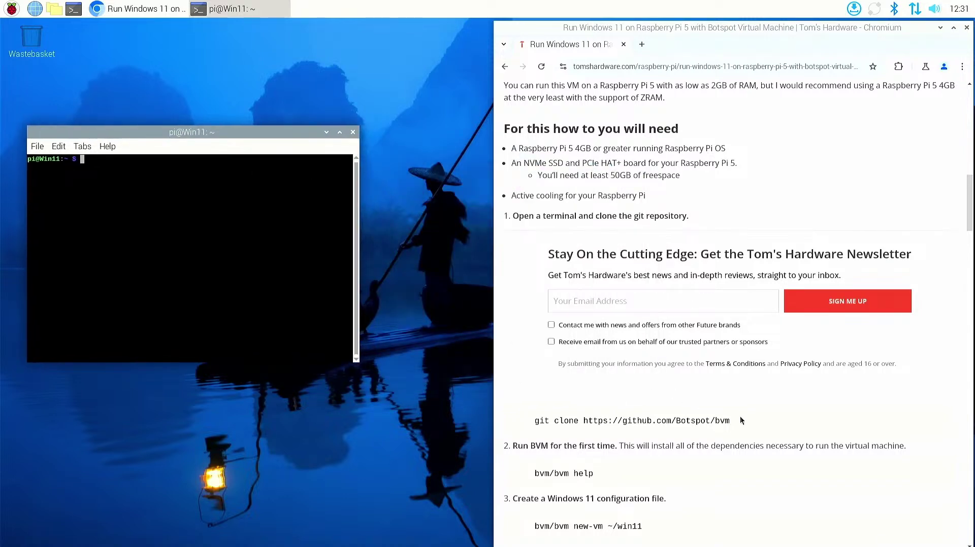
{"action": "mouse_move", "coordinate": [735, 421]}
{"action": "left_mouse_down"}
{"action": "mouse_move", "coordinate": [632, 413]}
{"action": "mouse_move", "coordinate": [533, 425]}
{"action": "left_mouse_up"}
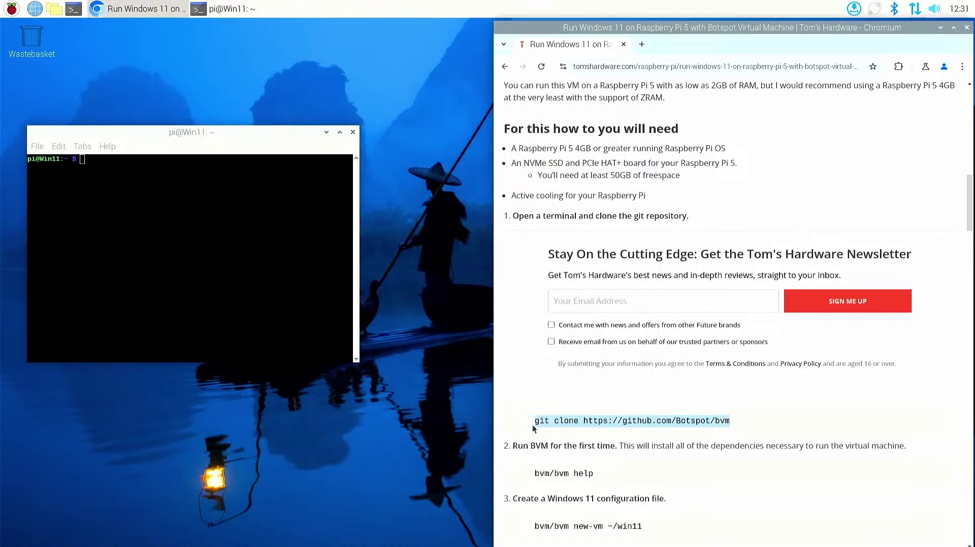
{"action": "middle_click", "coordinate": [297, 206]}
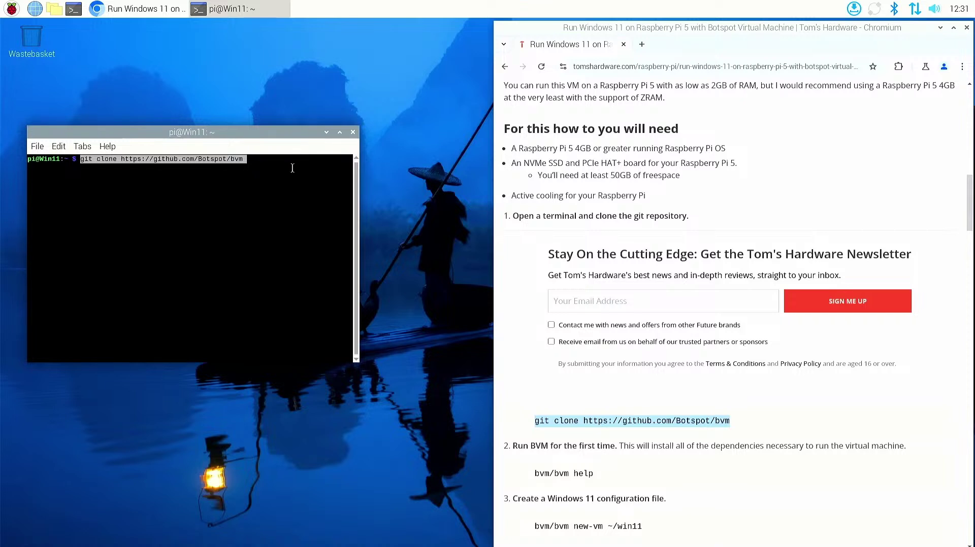
{"action": "key", "text": "Return"}
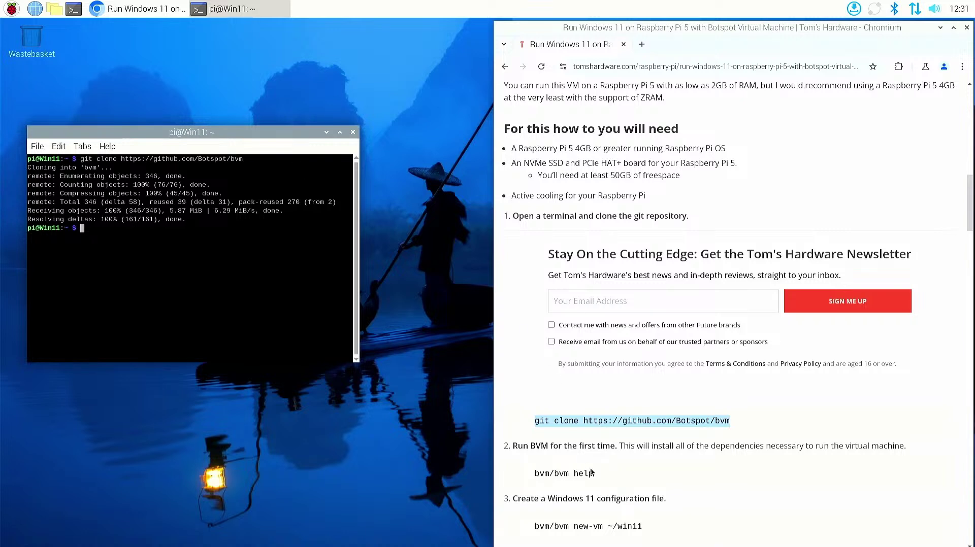
Step: Copy the bvm/bvm help command from the guide into the terminal and run it to install the BVM dependencies
{"action": "left_click_drag", "start_coordinate": [605, 473], "coordinate": [533, 476]}
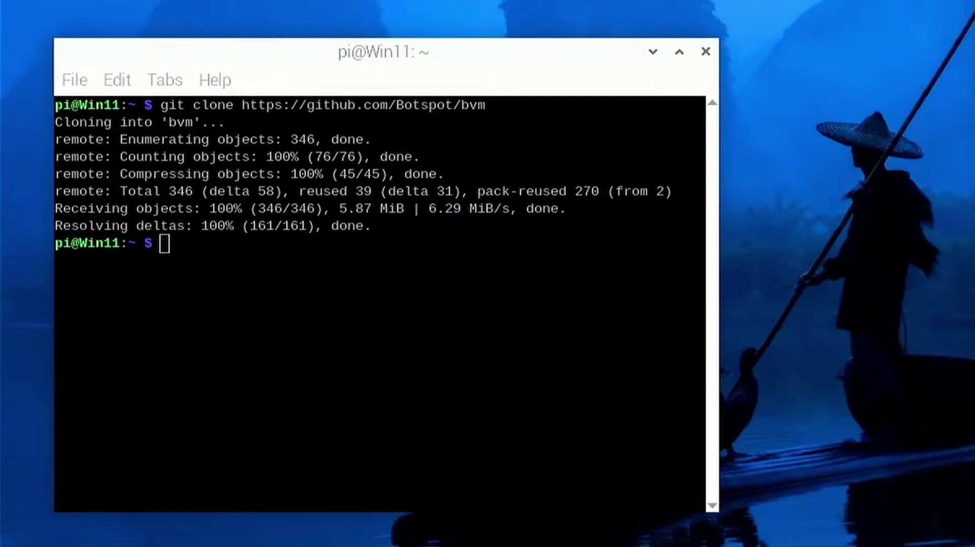
{"action": "middle_click", "coordinate": [449, 320]}
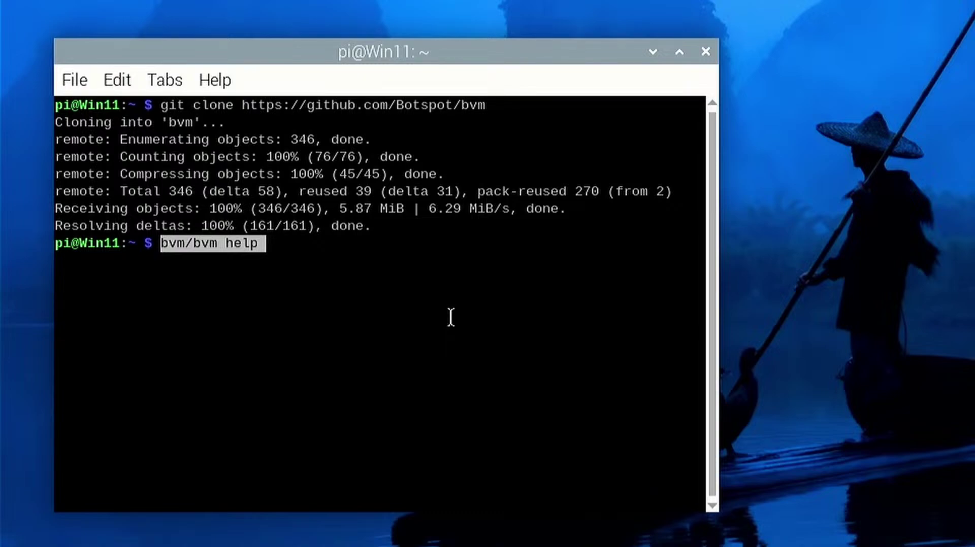
{"action": "key", "text": "Return"}
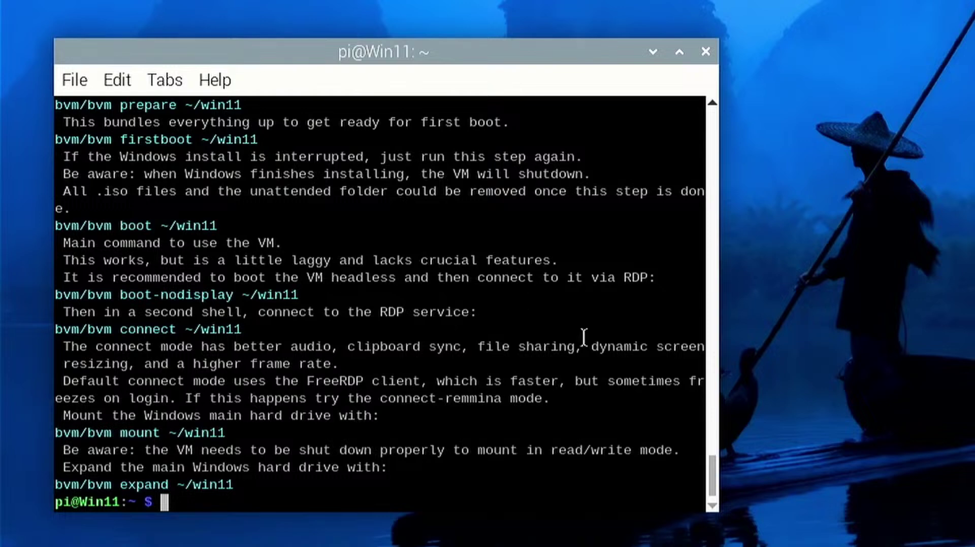
Step: Copy the bvm/bvm new-vm ~/win11 command from the guide into the terminal and run it to create the Windows 11 configuration file
{"action": "scroll", "coordinate": [576, 355], "scroll_direction": "up", "scroll_amount": 6}
{"action": "scroll", "coordinate": [575, 361], "scroll_direction": "up", "scroll_amount": 2}
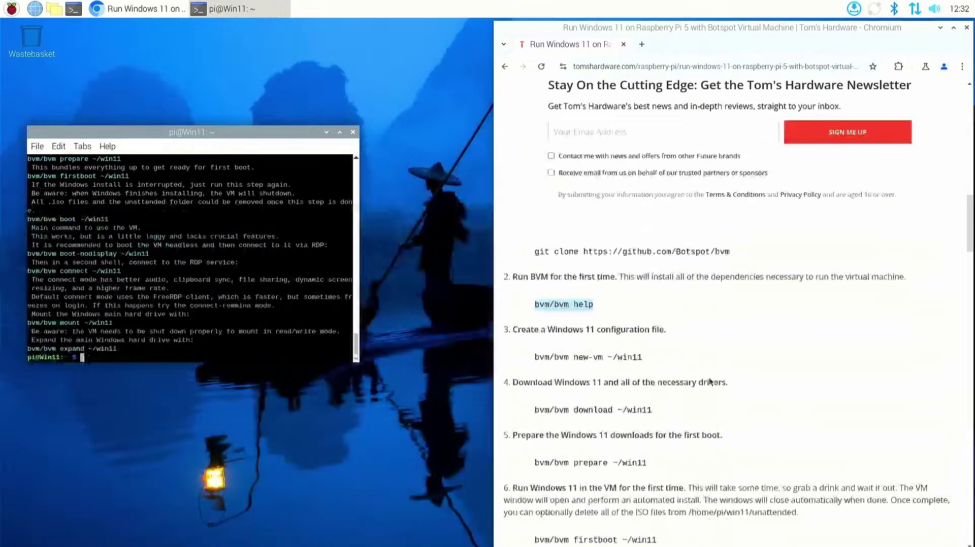
{"action": "scroll", "coordinate": [625, 346], "scroll_direction": "down", "scroll_amount": 1}
{"action": "left_click_drag", "start_coordinate": [642, 345], "coordinate": [533, 341]}
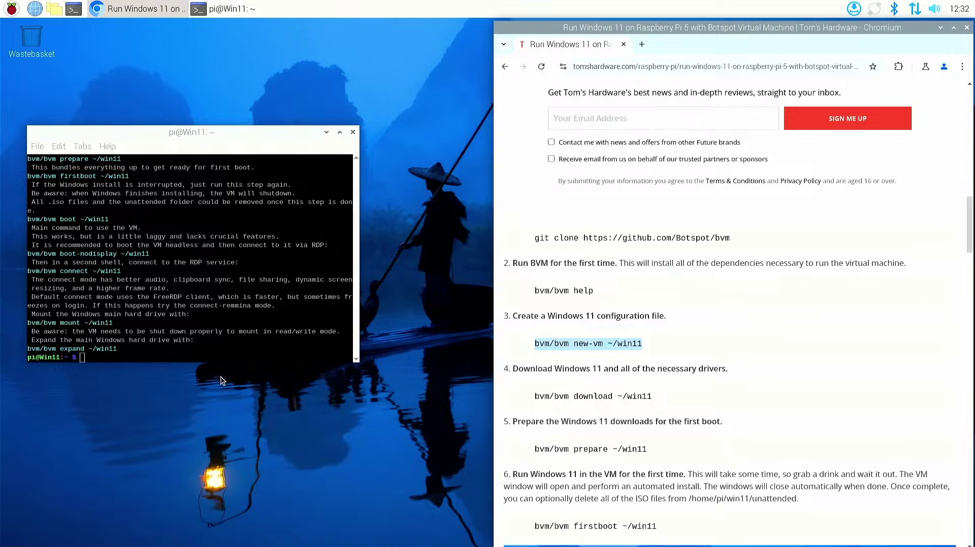
{"action": "left_click", "coordinate": [186, 357]}
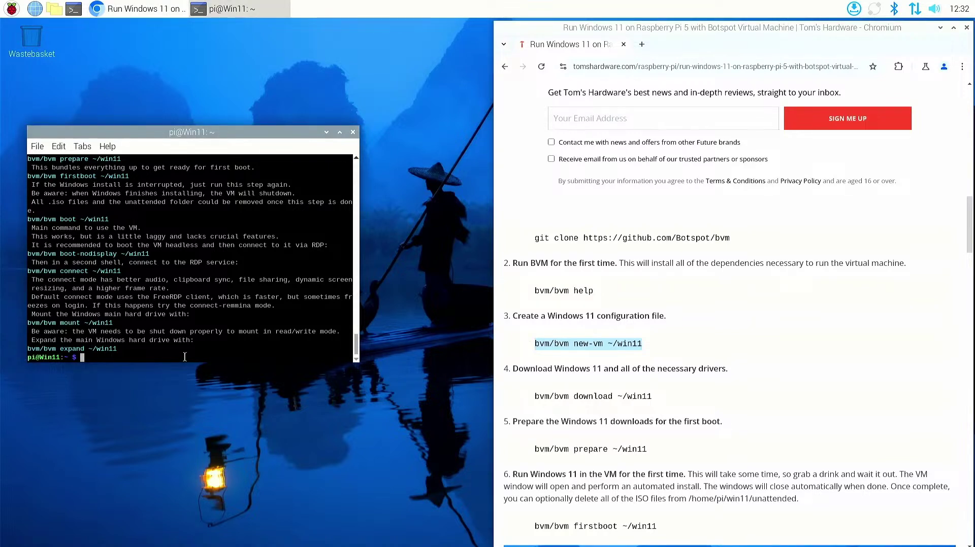
{"action": "middle_click", "coordinate": [184, 357]}
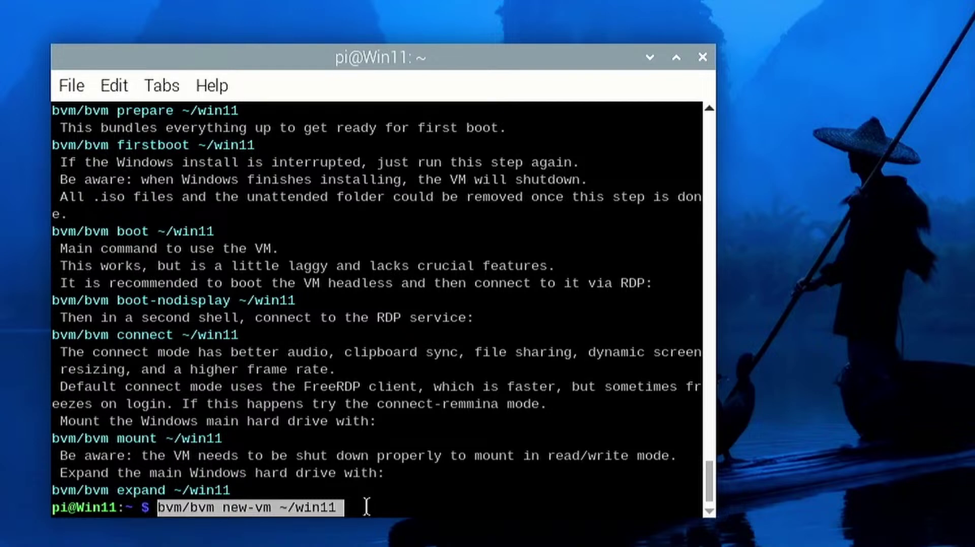
{"action": "key", "text": "Return"}
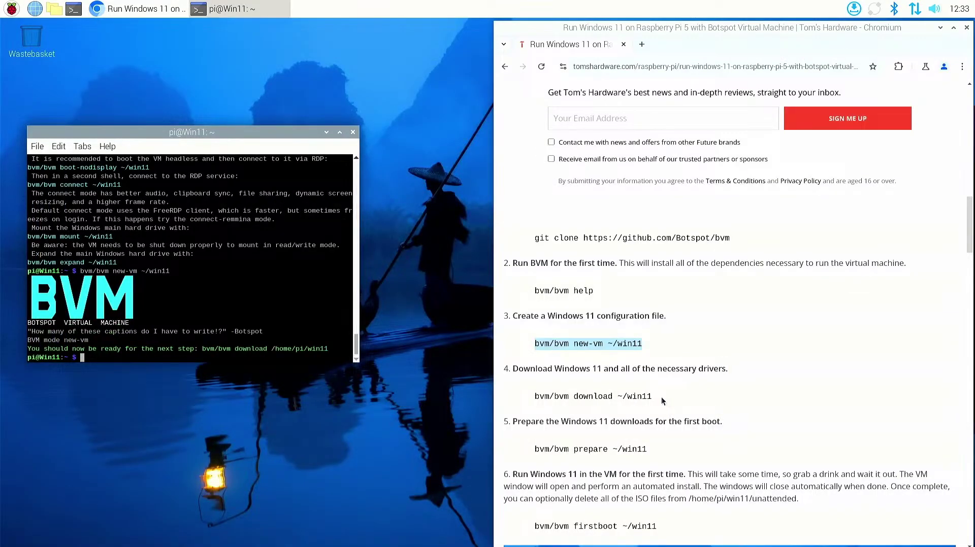
Step: Copy the guide's bvm/bvm download ~/win11 command into the terminal and run it to download Windows 11 and its drivers
{"action": "left_click_drag", "start_coordinate": [654, 395], "coordinate": [531, 397]}
{"action": "key", "text": "ctrl+c"}
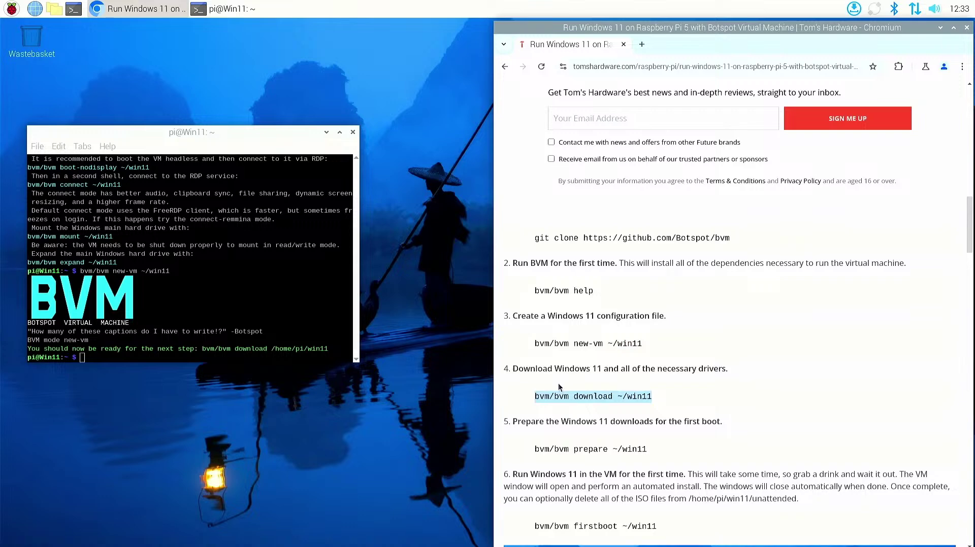
{"action": "left_click", "coordinate": [228, 357]}
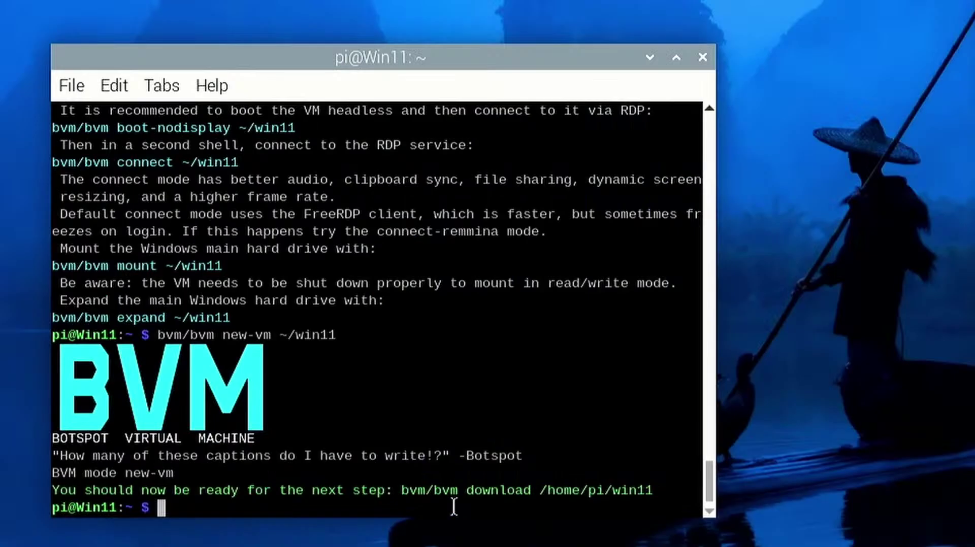
{"action": "key", "text": "ctrl+shift+v"}
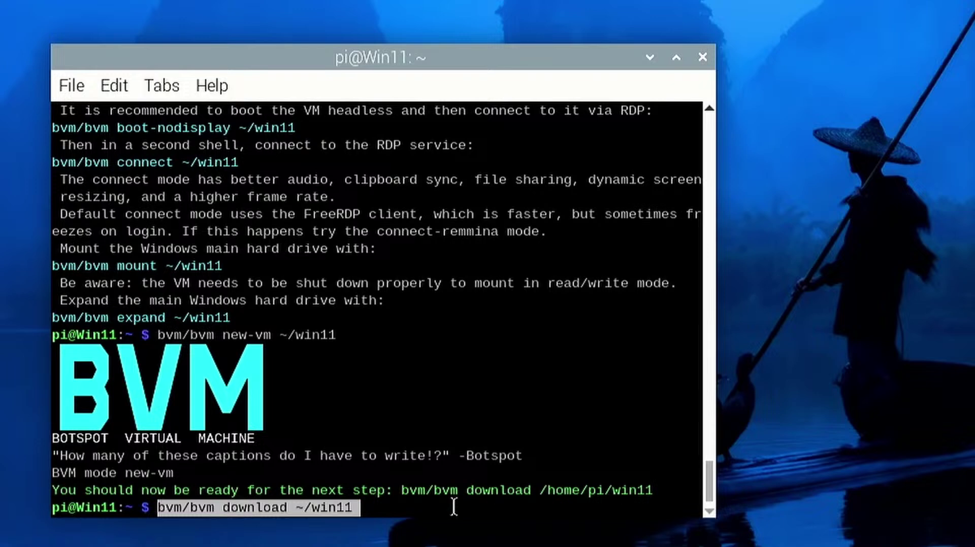
{"action": "key", "text": "Return"}
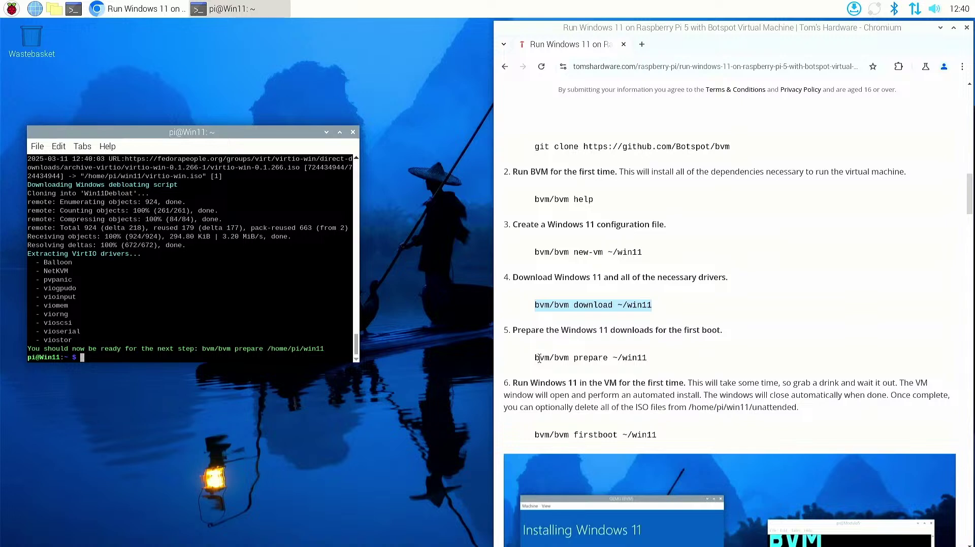
Step: Copy the guide's bvm/bvm prepare ~/win11 command into the terminal and run it to prepare the downloads for first boot
{"action": "left_click_drag", "start_coordinate": [588, 358], "coordinate": [646, 357]}
{"action": "key", "text": "ctrl+c"}
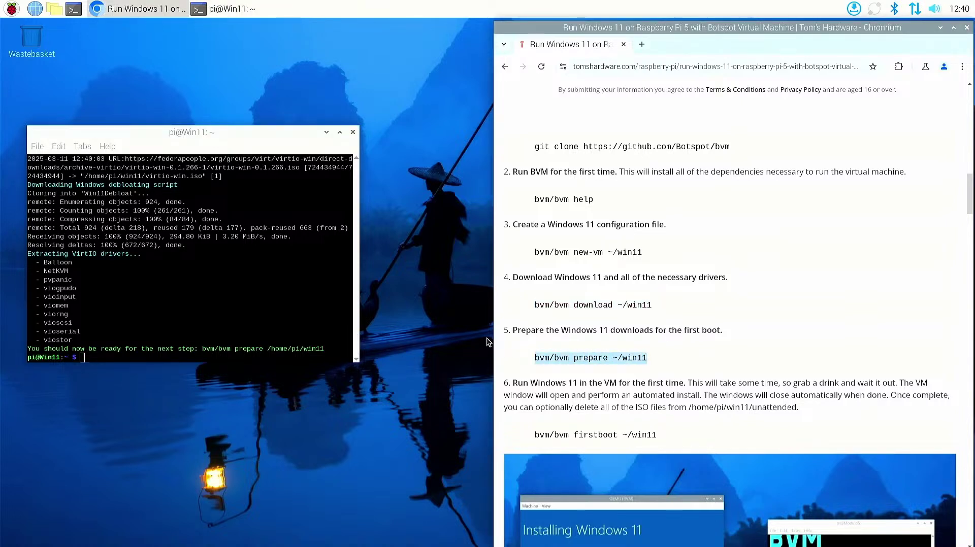
{"action": "left_click", "coordinate": [241, 361]}
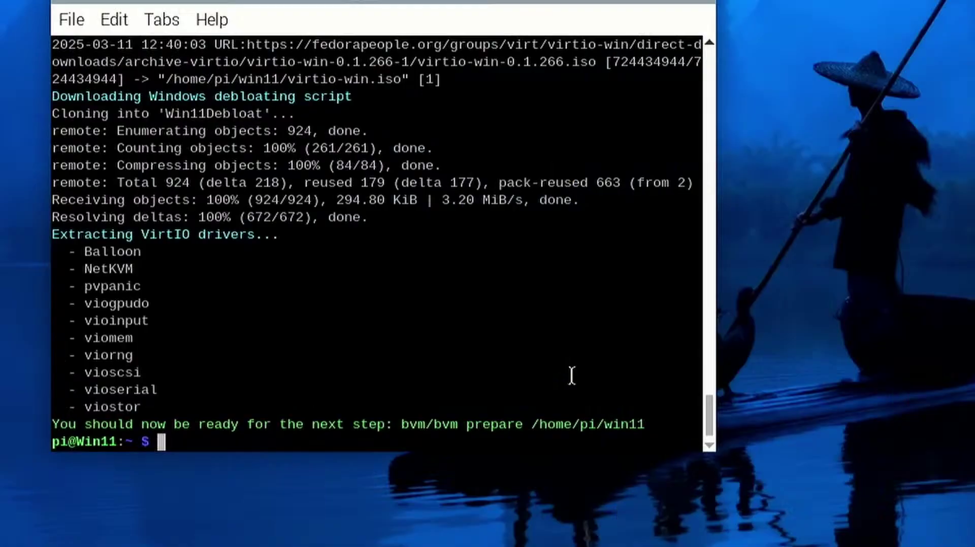
{"action": "middle_click", "coordinate": [286, 324]}
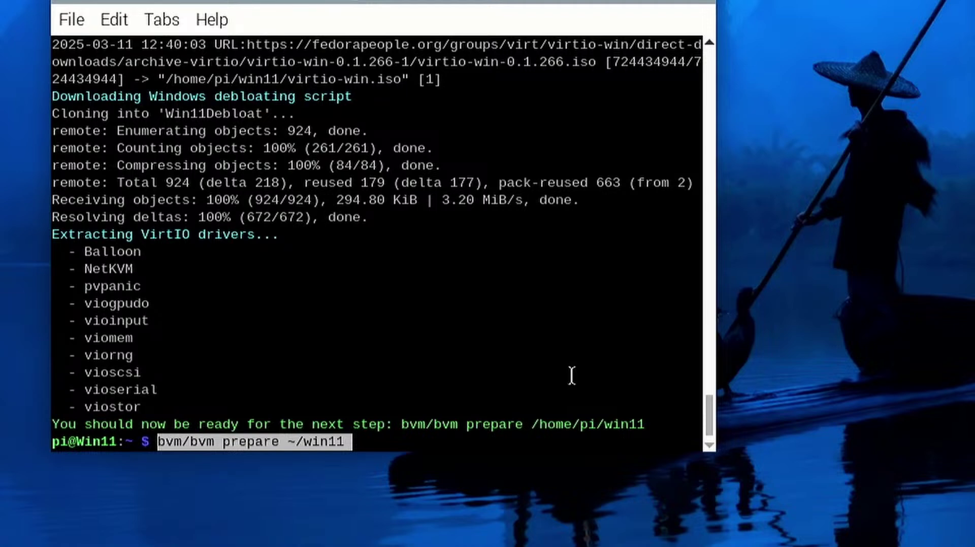
{"action": "key", "text": "Return"}
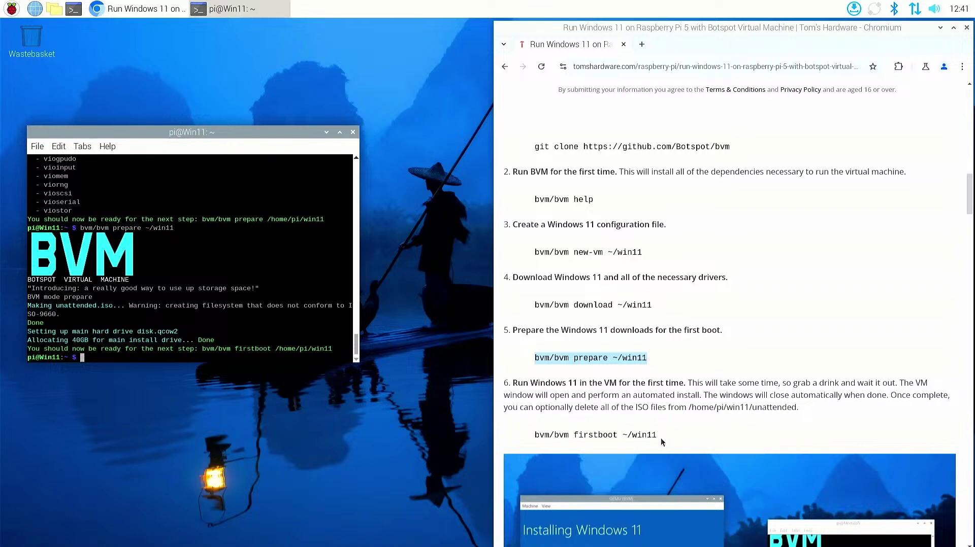
Step: Copy the guide's bvm/bvm firstboot ~/win11 command into the terminal and run it to install Windows 11 in the virtual machine
{"action": "left_click_drag", "start_coordinate": [655, 435], "coordinate": [535, 434]}
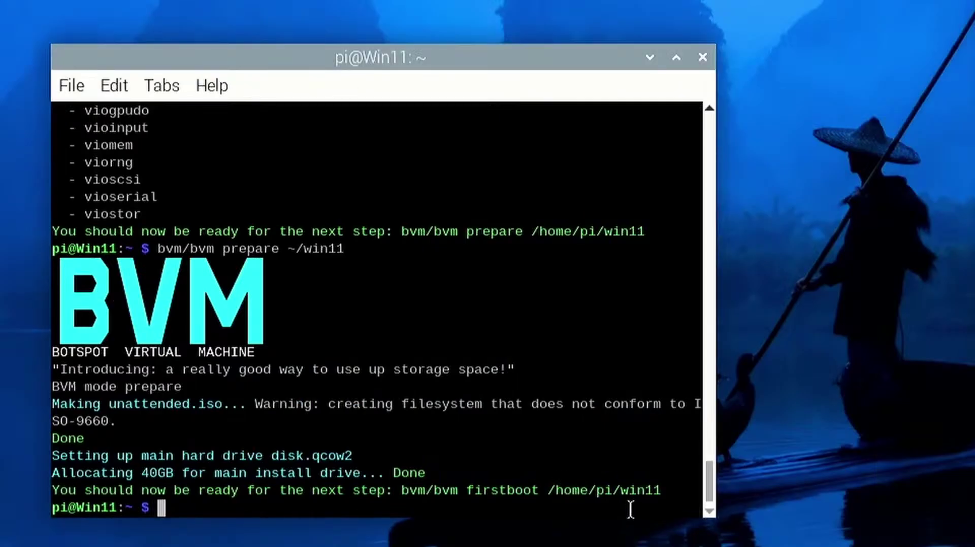
{"action": "middle_click", "coordinate": [629, 509]}
{"action": "key", "text": "Return"}
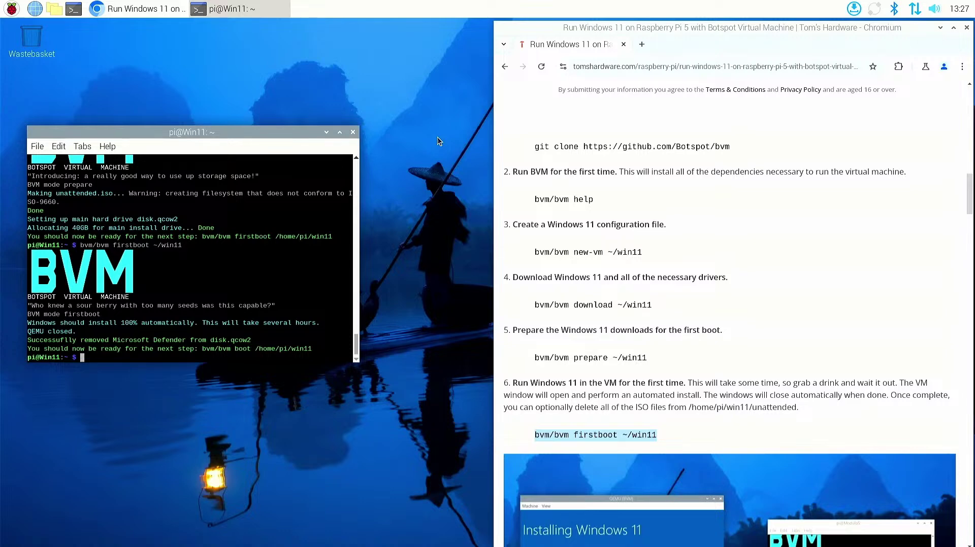
Step: Copy the bvm/bvm boot-nodisplay ~/win11 command from step 7 of the guide into the terminal and run it to boot Windows headless
{"action": "scroll", "coordinate": [761, 342], "scroll_direction": "down", "scroll_amount": 9}
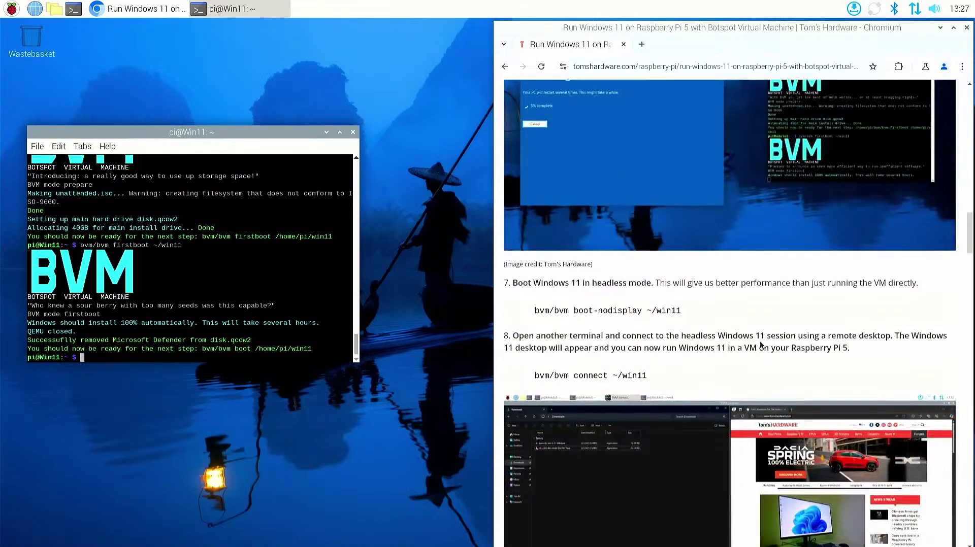
{"action": "left_click_drag", "start_coordinate": [692, 305], "coordinate": [519, 308]}
{"action": "key", "text": "ctrl+c"}
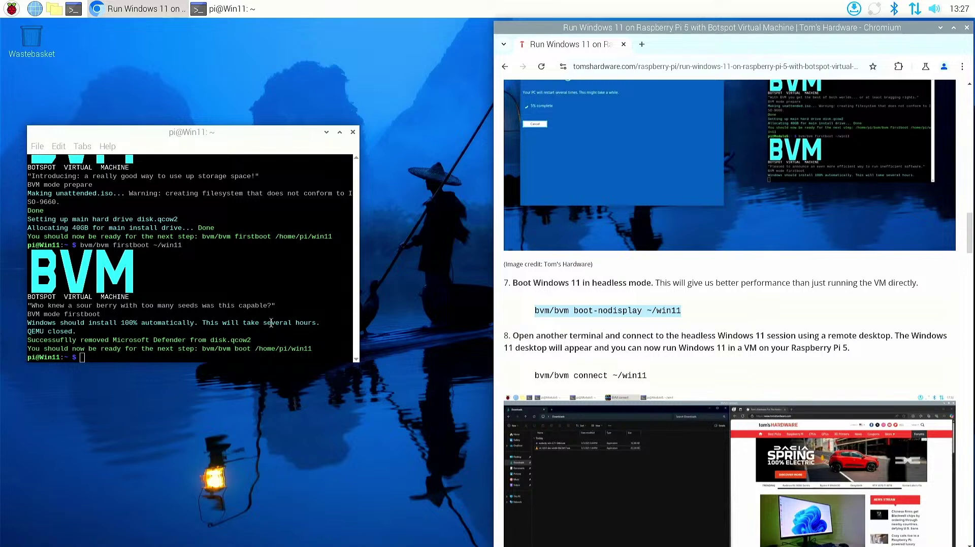
{"action": "left_click", "coordinate": [321, 348]}
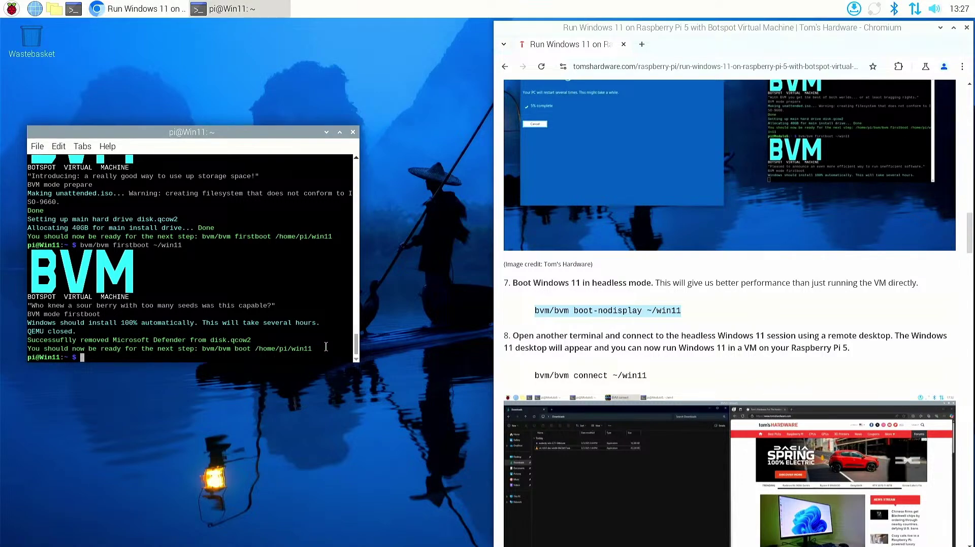
{"action": "key", "text": "ctrl+shift+v"}
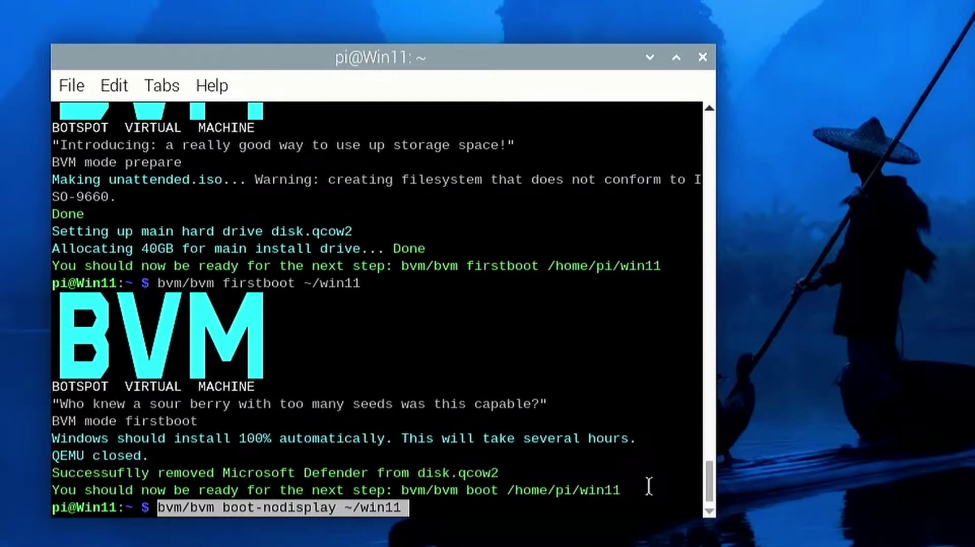
{"action": "key", "text": "Return"}
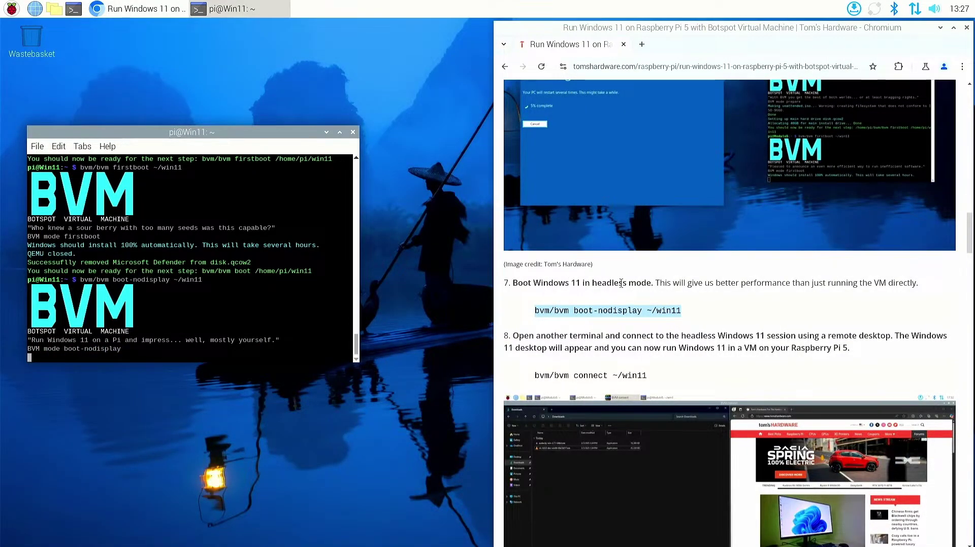
Step: Copy the guide's bvm/bvm connect ~/win11 command, open a second terminal and run it there to connect to the Windows 11 session
{"action": "left_click_drag", "start_coordinate": [659, 376], "coordinate": [534, 378]}
{"action": "key", "text": "ctrl+c"}
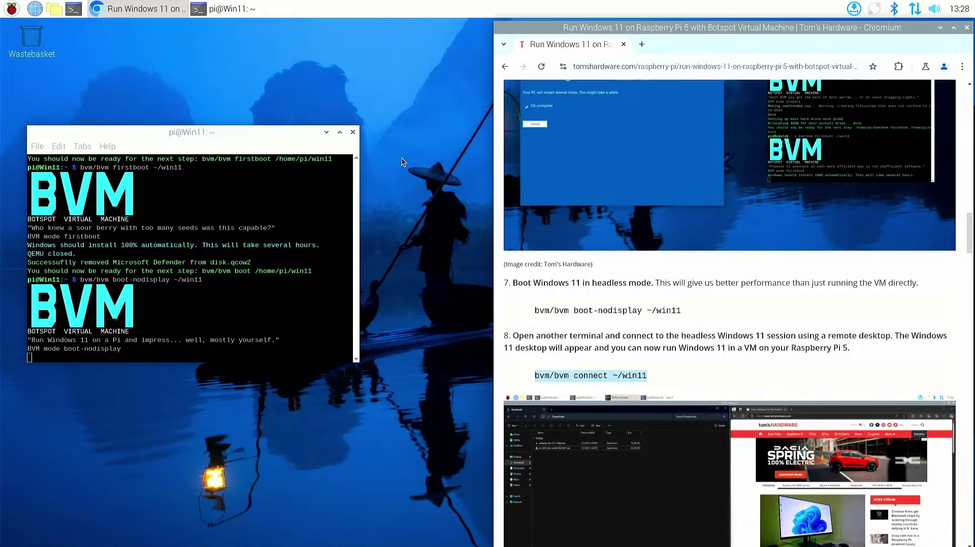
{"action": "left_click", "coordinate": [68, 10]}
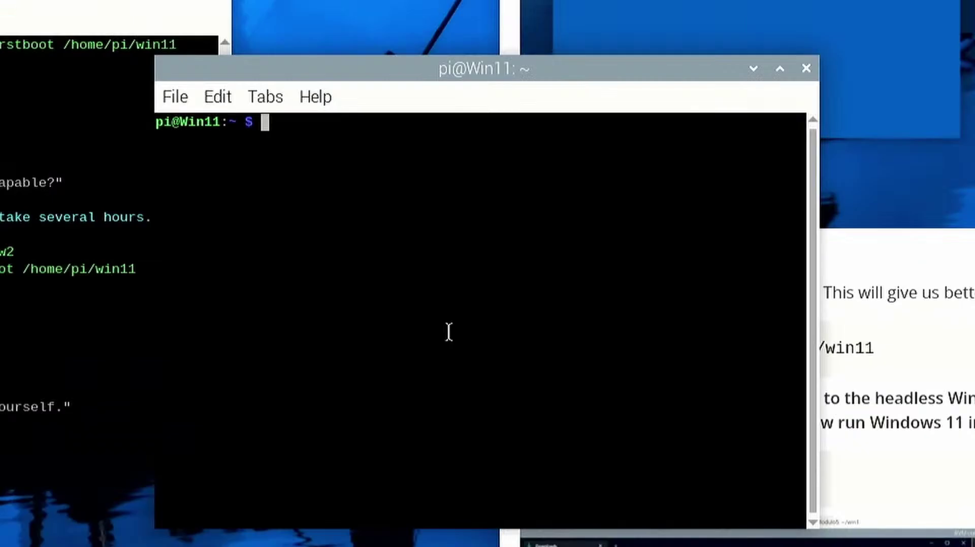
{"action": "key", "text": "ctrl+shift+v"}
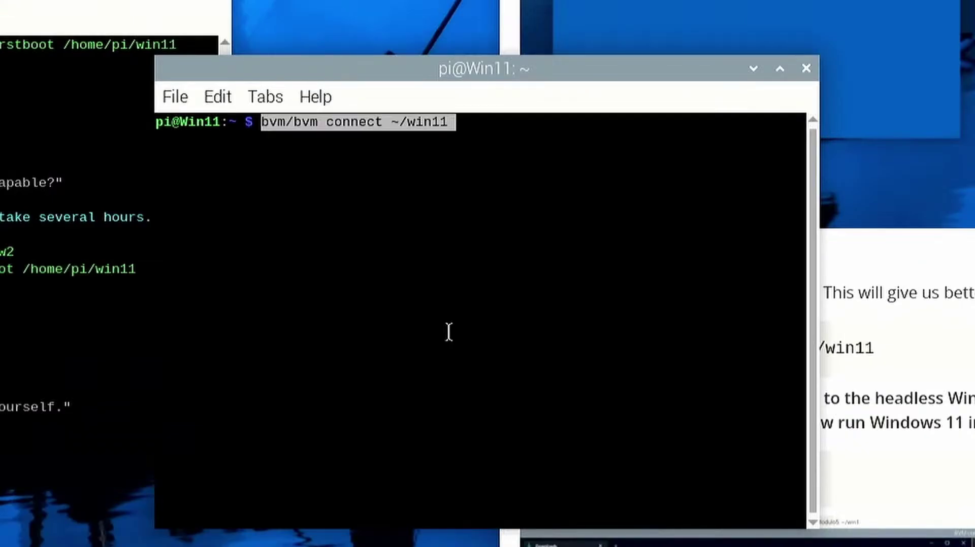
{"action": "key", "text": "Return"}
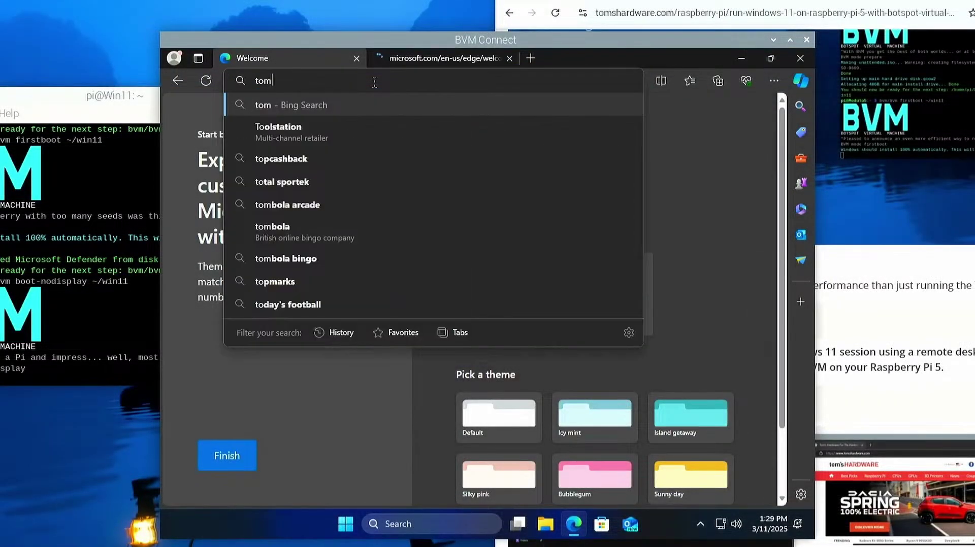
Step: Load tomshardware.com in the virtual machine's Edge browser and close the Welcome to Microsoft Edge tab
{"action": "type", "text": "e.com"}
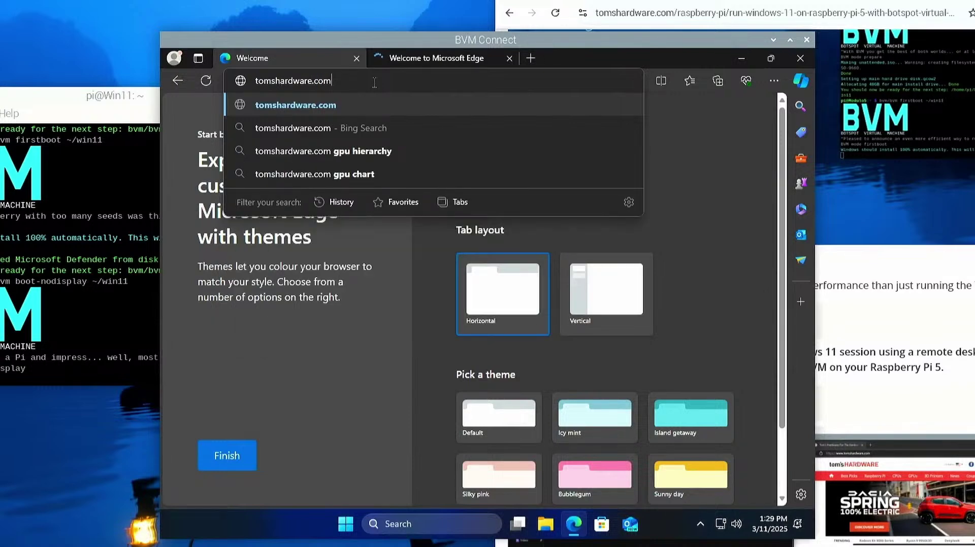
{"action": "key", "text": "Return"}
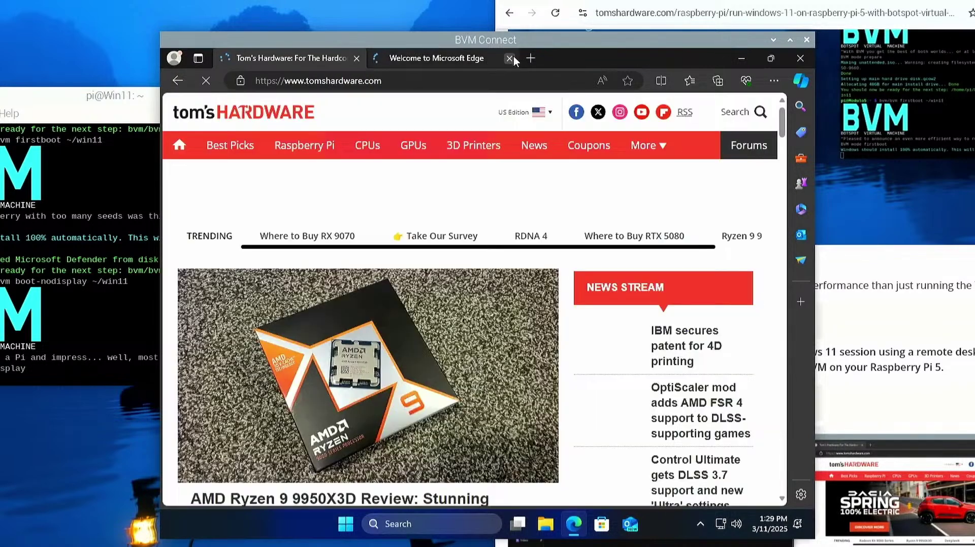
{"action": "left_click", "coordinate": [510, 58]}
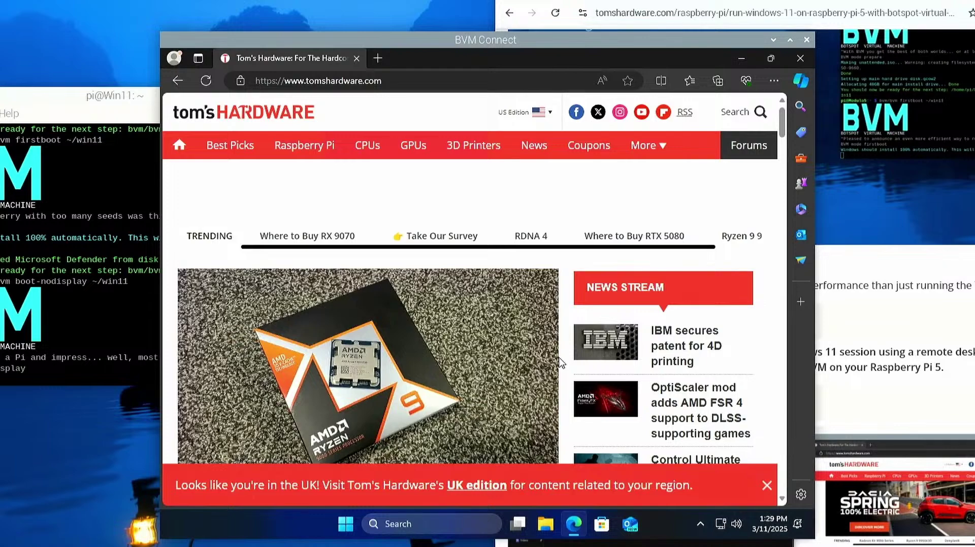
Step: Open the news article about IBM's 4D printing patent and maximize the BVM Connect window
{"action": "scroll", "coordinate": [561, 362], "scroll_direction": "down", "scroll_amount": 3}
{"action": "left_click", "coordinate": [669, 167]}
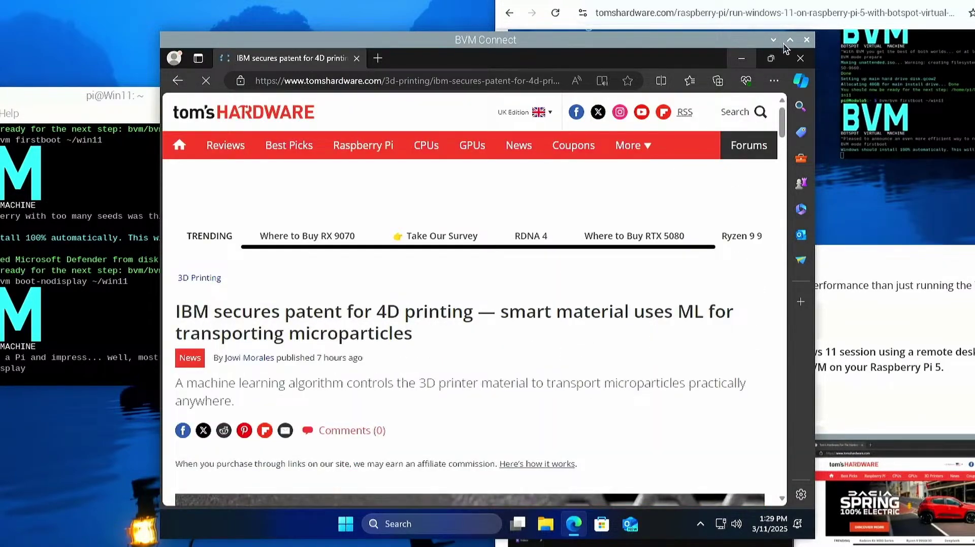
{"action": "left_click", "coordinate": [790, 39]}
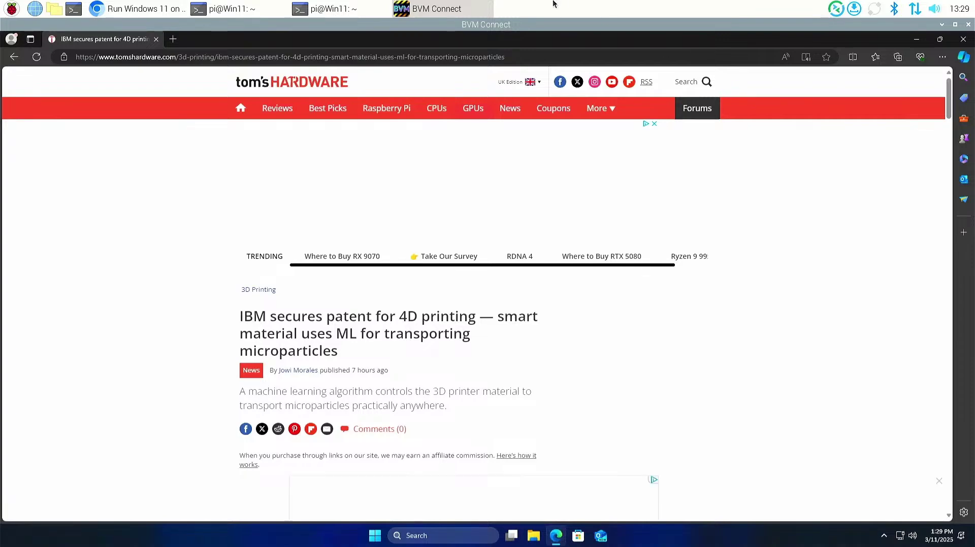
Step: Return to the Tom's Hardware home page and look through its top stories
{"action": "key", "text": "Escape"}
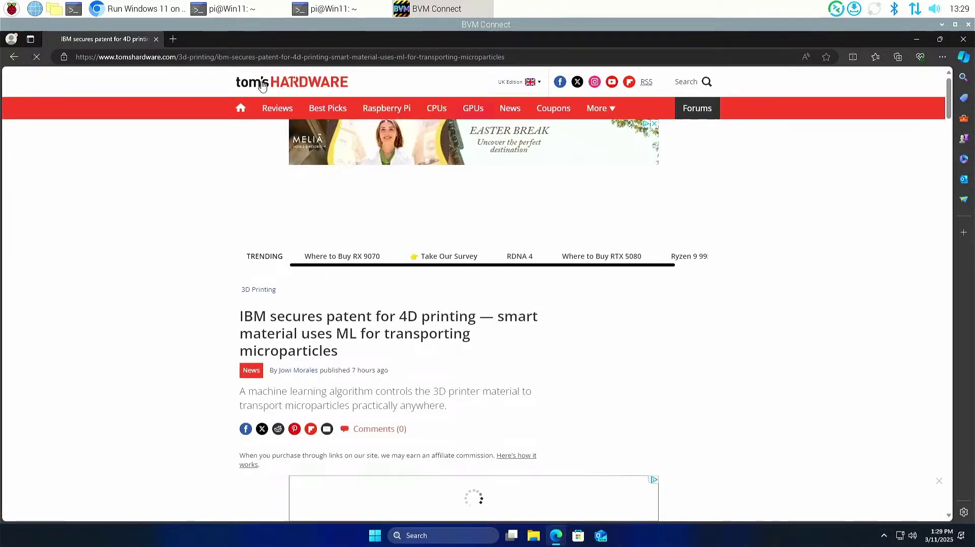
{"action": "left_click", "coordinate": [292, 82]}
{"action": "scroll", "coordinate": [308, 259], "scroll_direction": "down", "scroll_amount": 6}
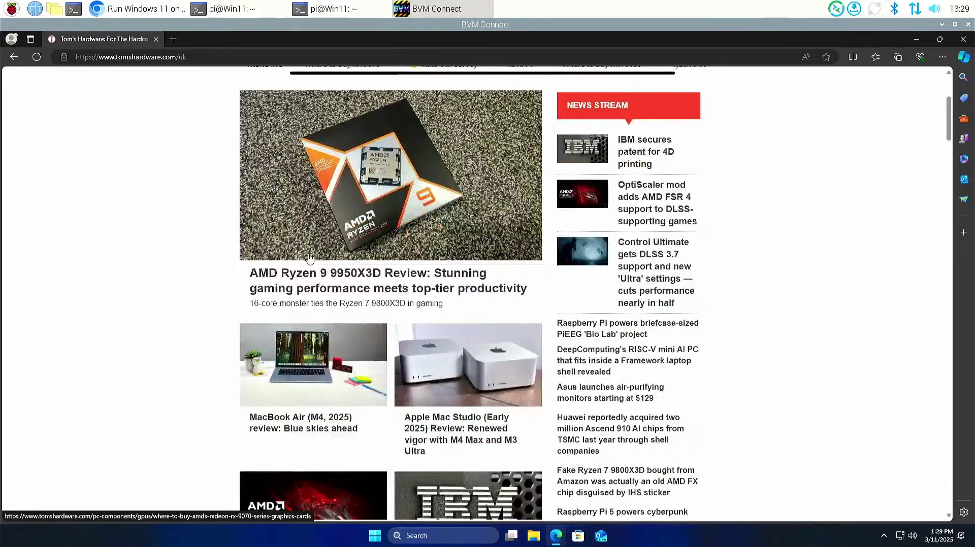